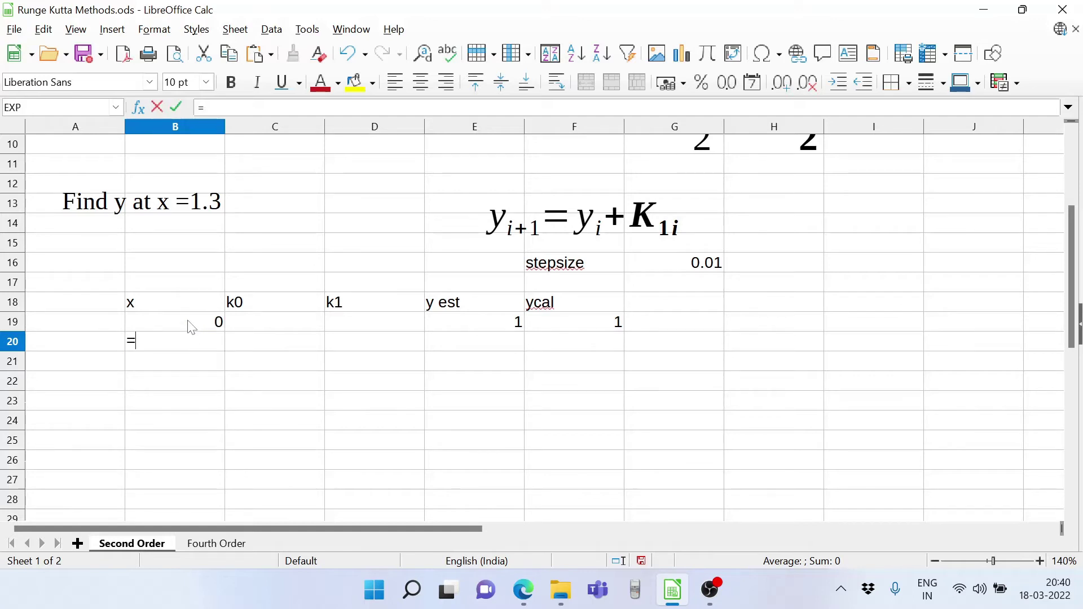
Complete the next x value in B20 as =B19+$G$16, keeping the step size reference absolute.
click(189, 325)
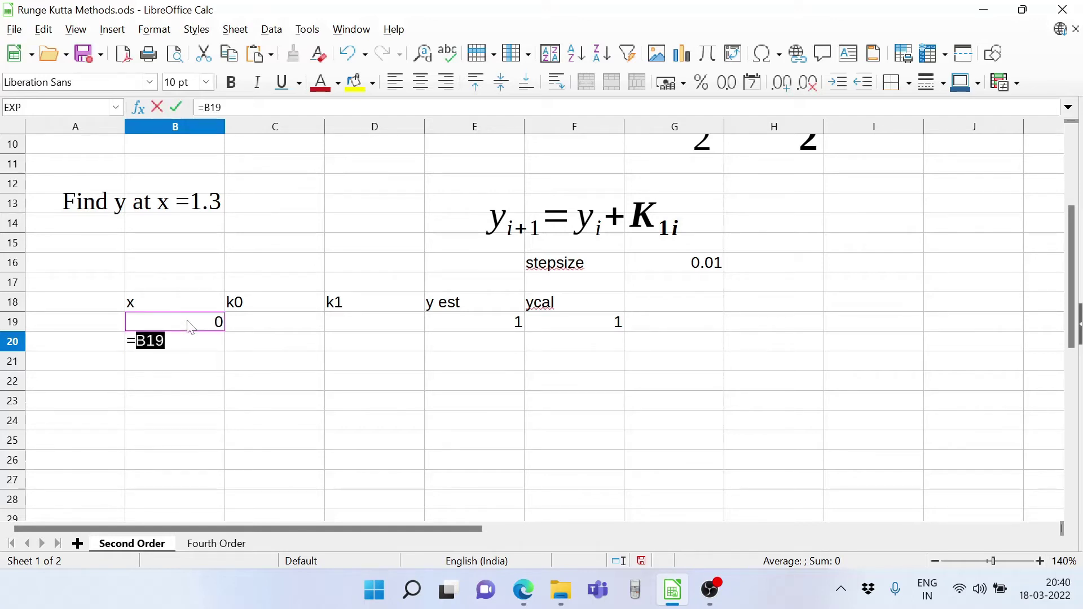
text(+)
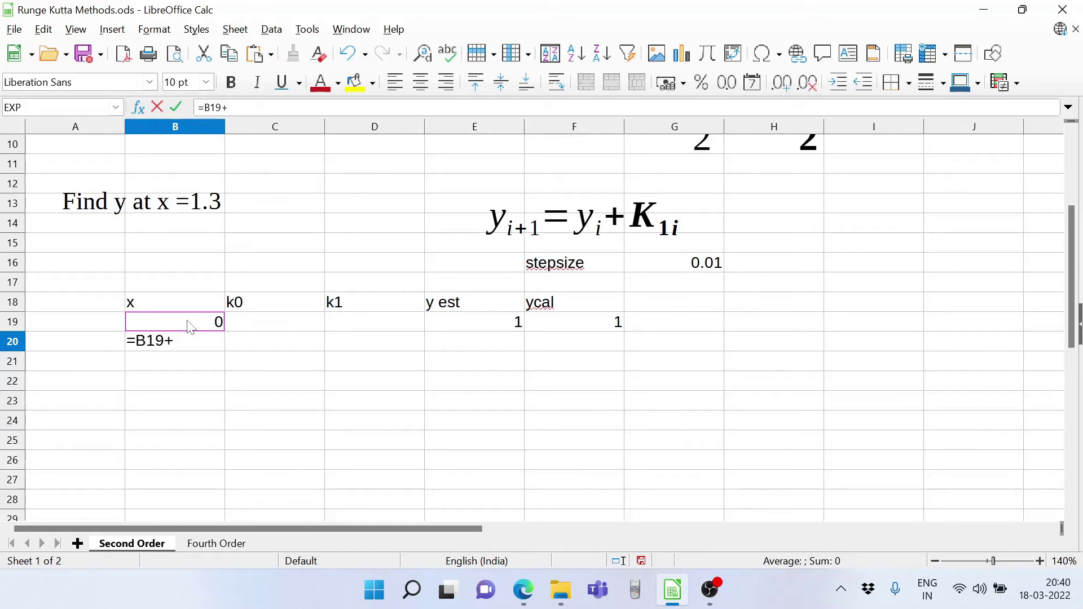
click(667, 265)
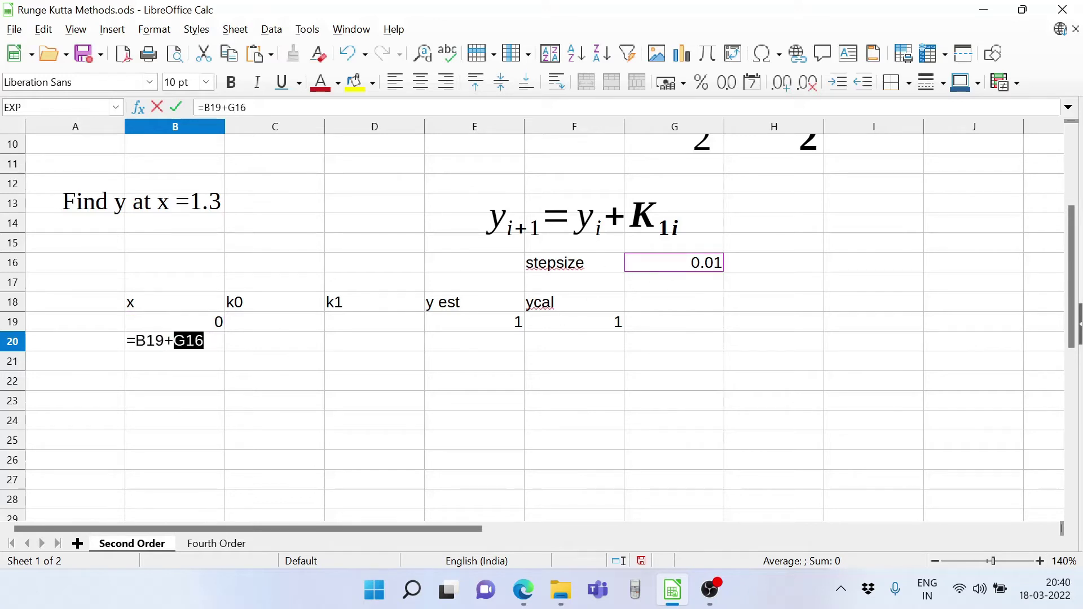
key(F4)
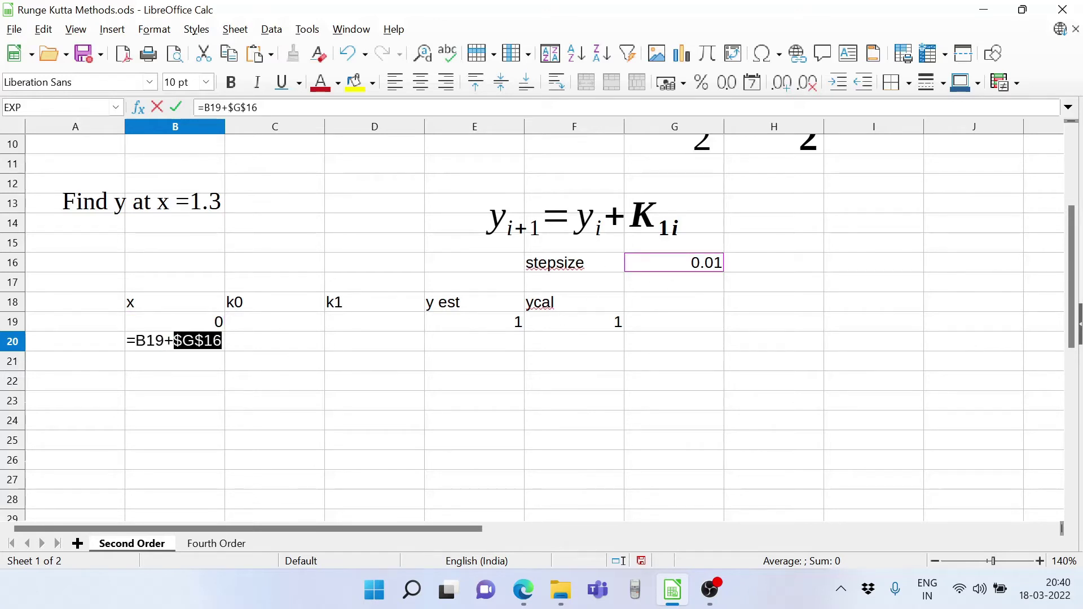
key(Return)
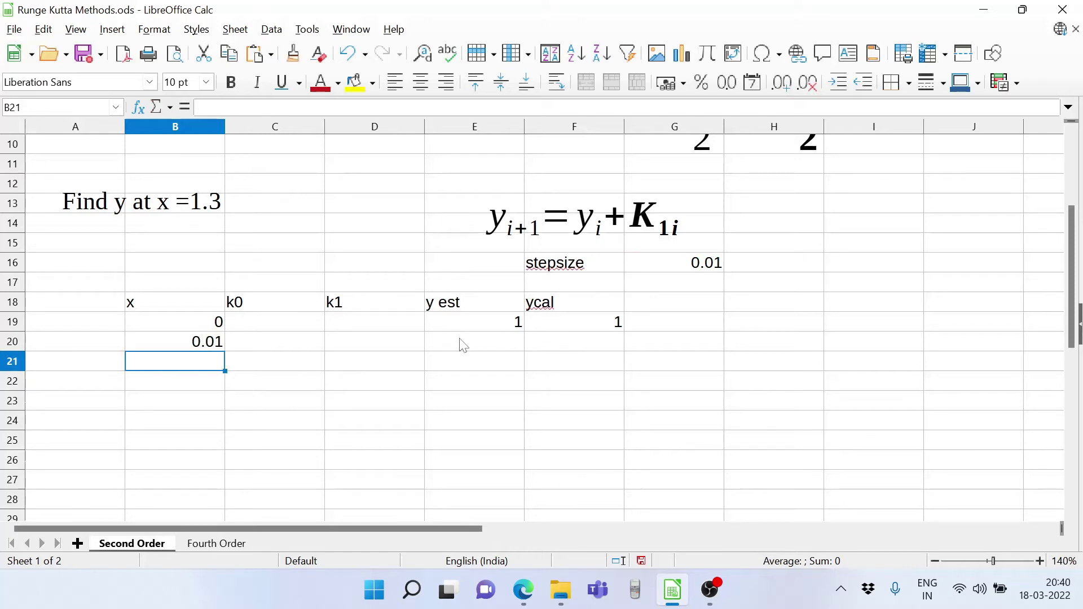
Enter the k0 formula =$G$16*(2*B19*E19) in cell C20.
click(261, 346)
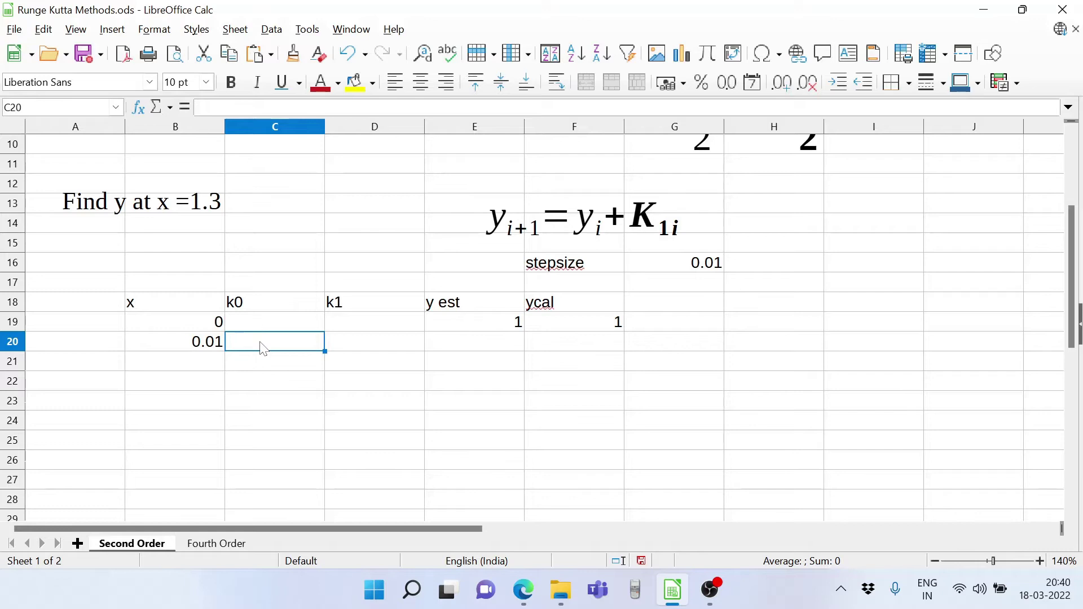
text(=)
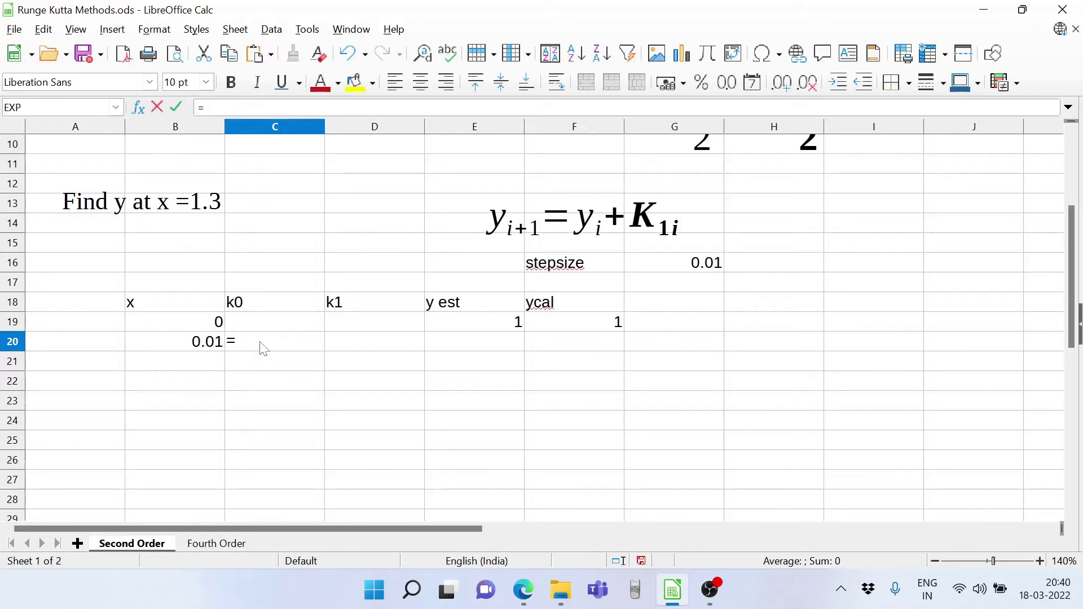
click(664, 263)
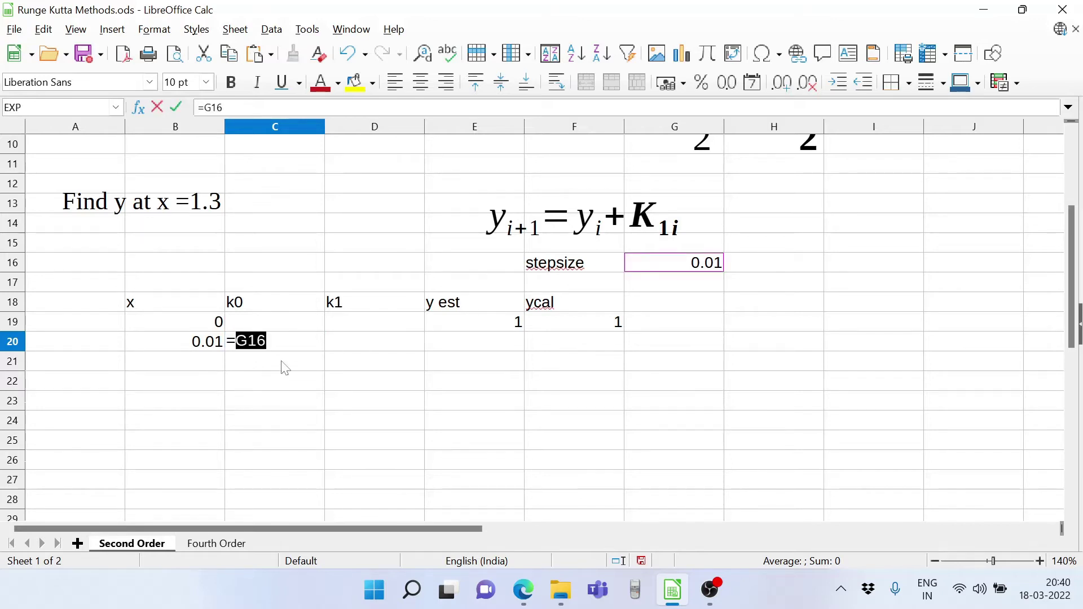
key(F4)
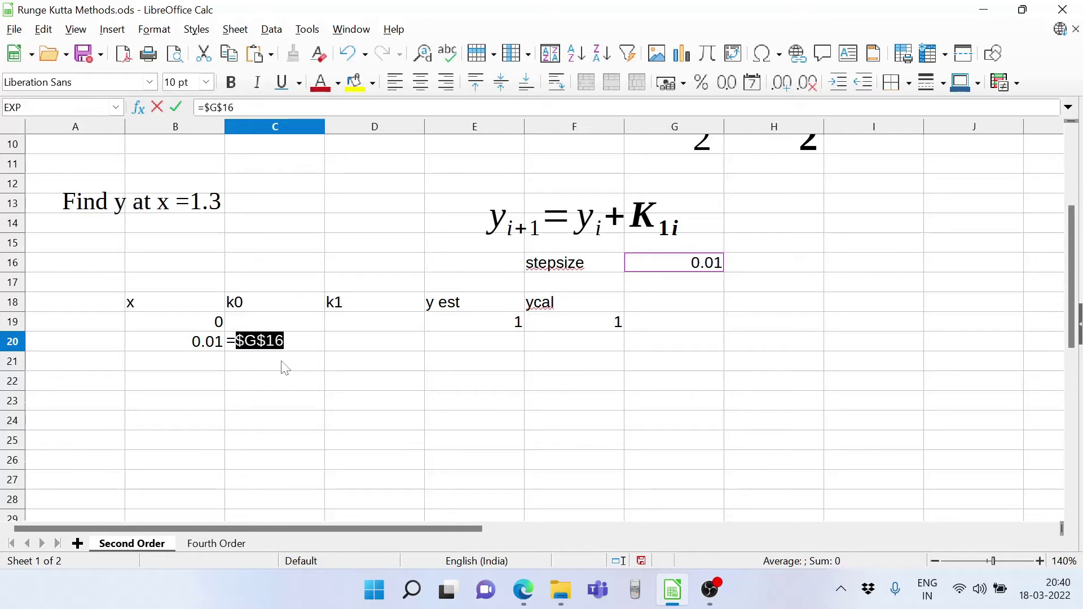
text(*)
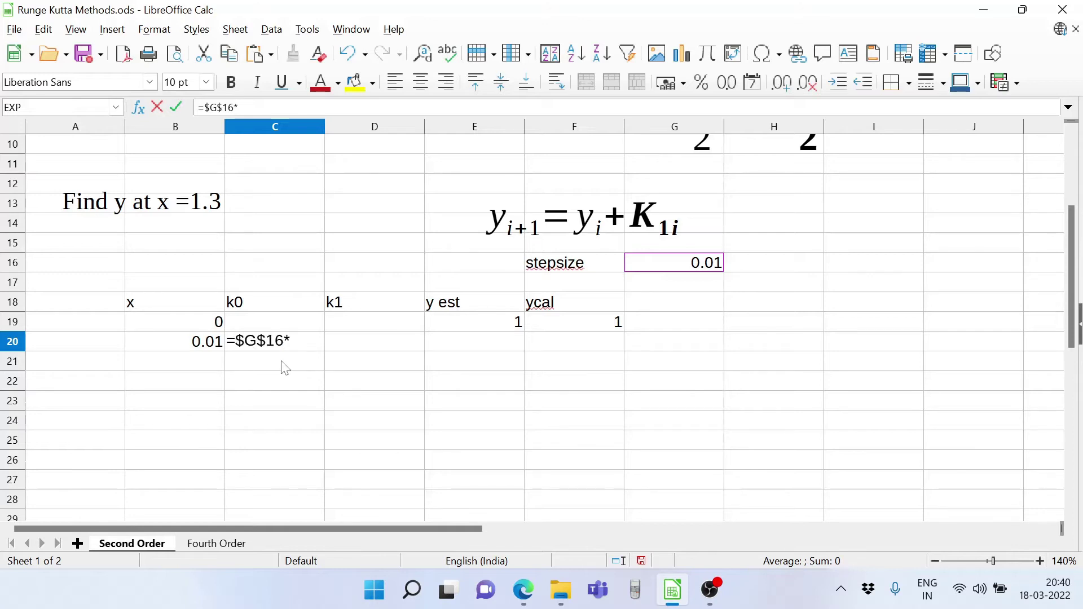
text(())
key(Left)
text(2*)
click(179, 329)
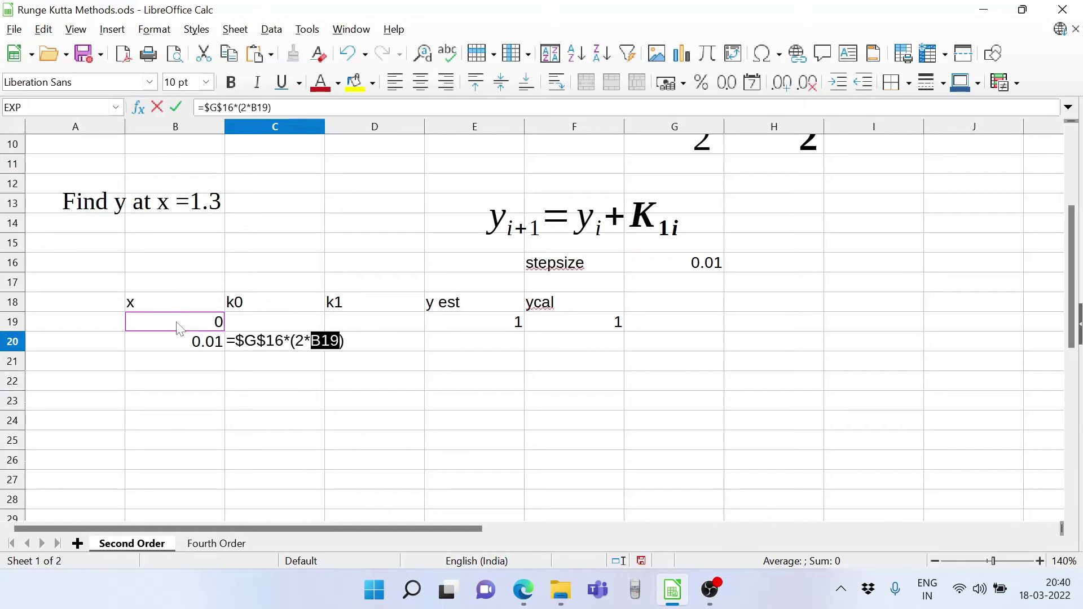
text(*)
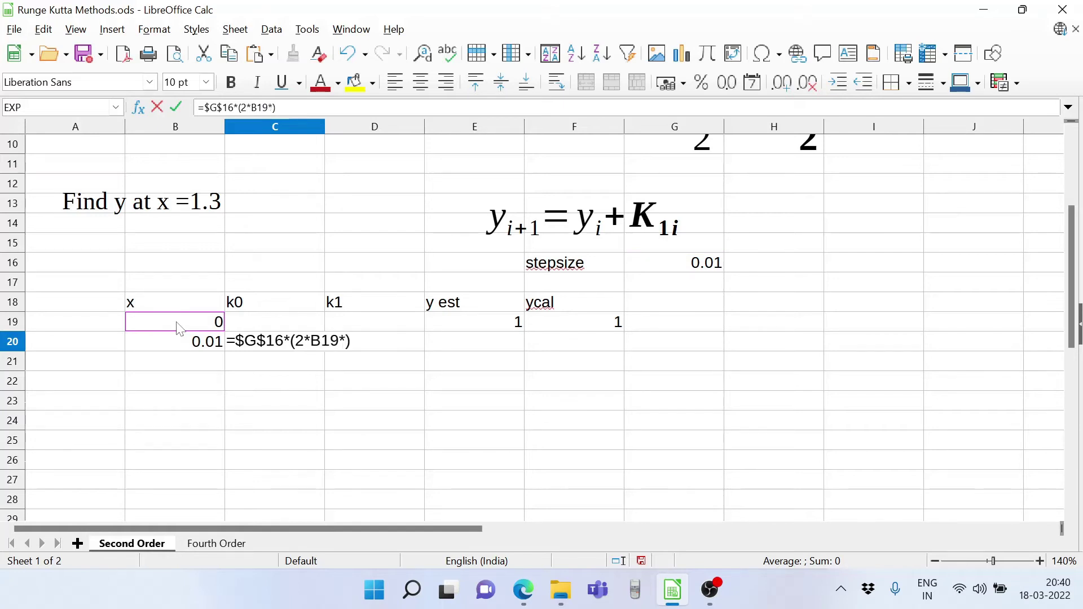
click(465, 326)
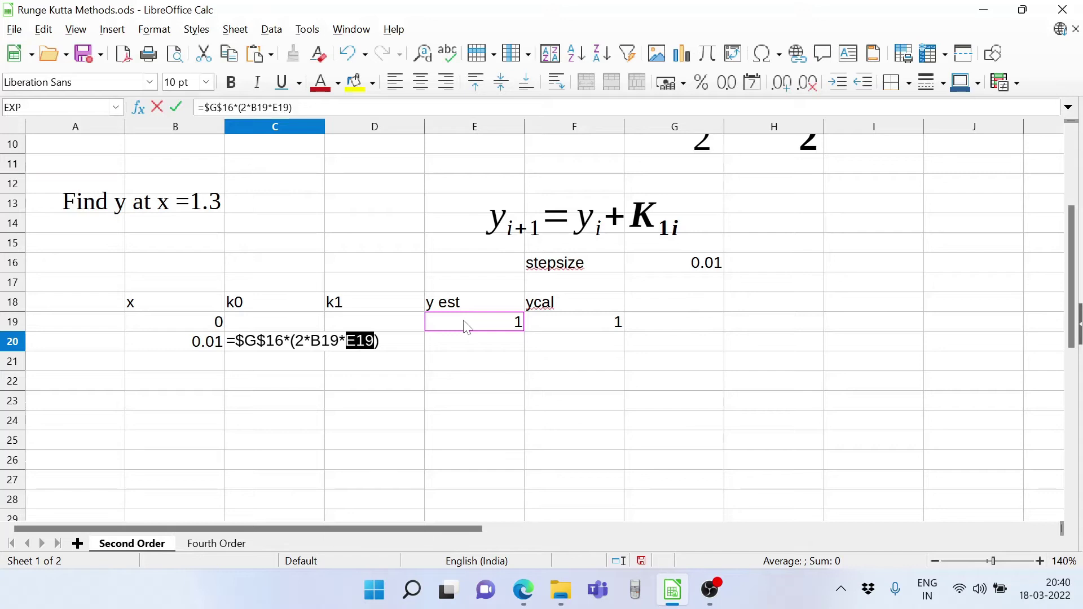
key(Return)
Begin the k1 formula in D20 as =$G$16*(), with an absolute reference to the step size.
click(388, 339)
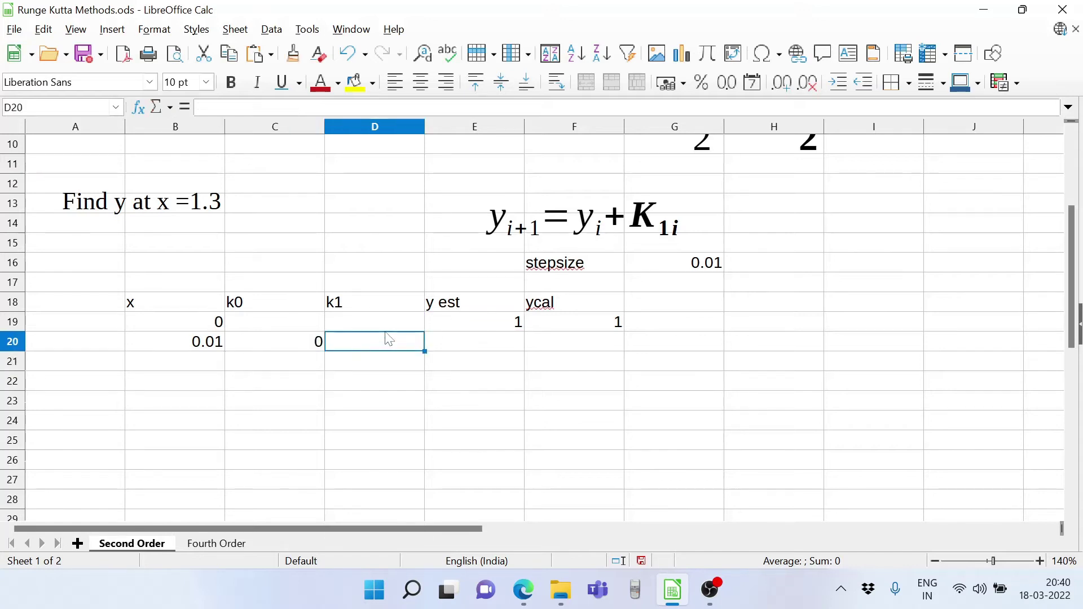
text(=)
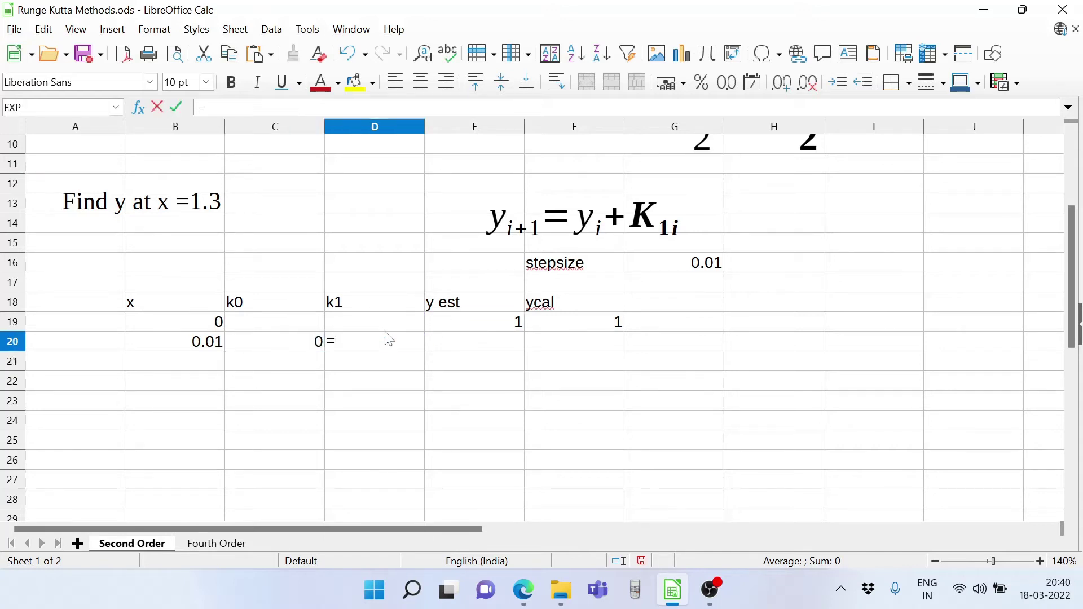
click(687, 269)
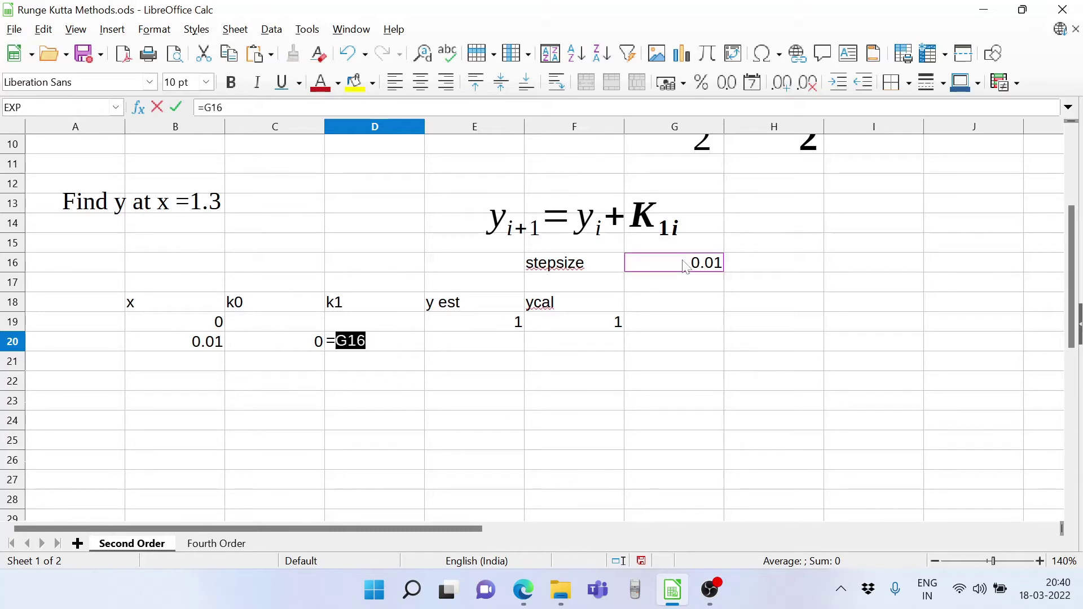
key(F4)
text(*())
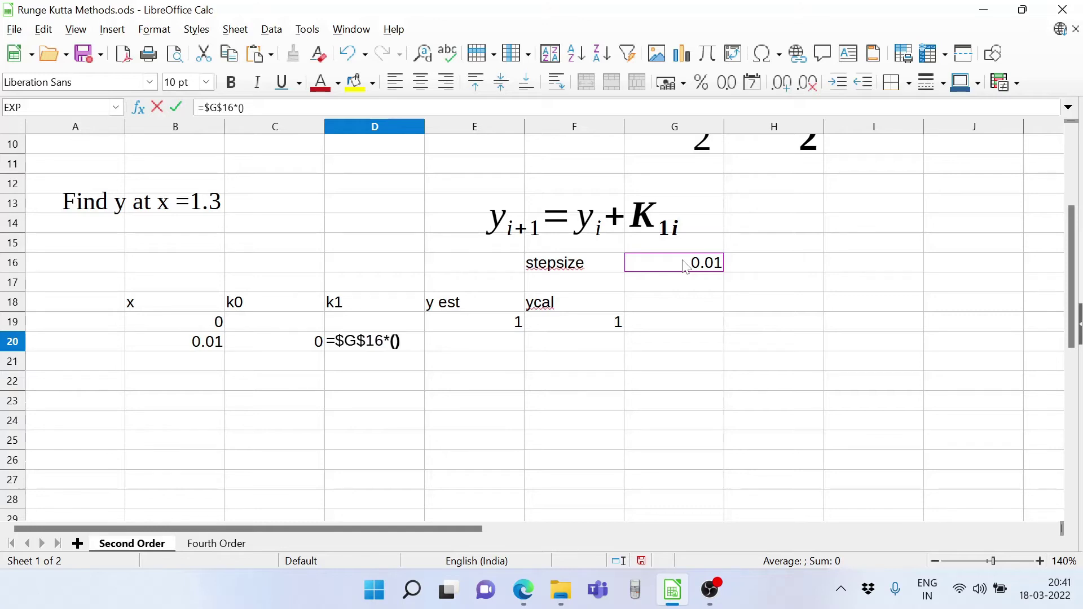
key(Left)
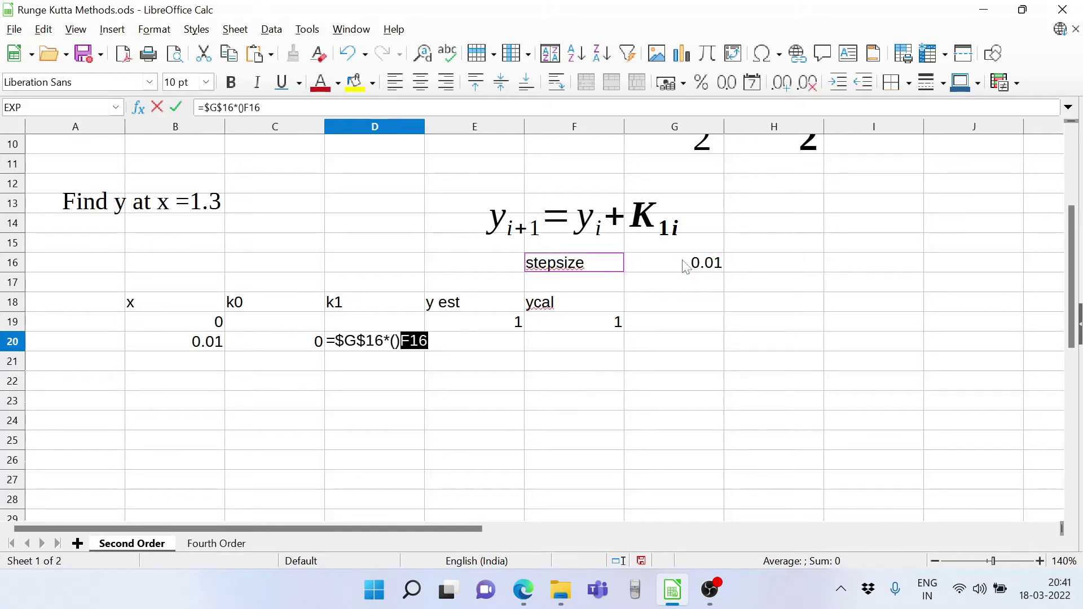
text(2*)
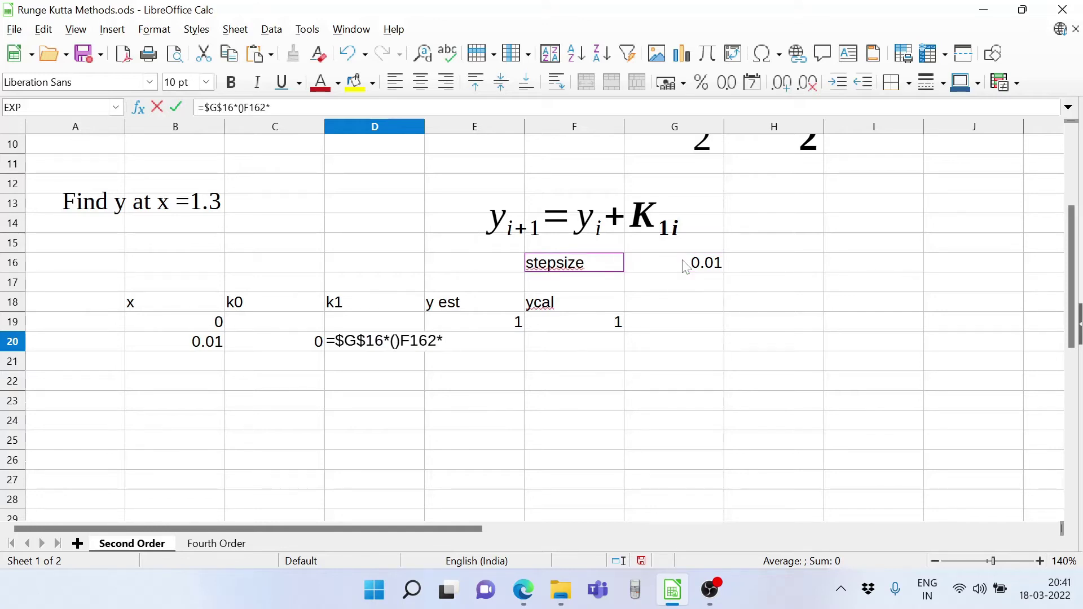
key(BackSpace)
key(BackSpace)
key(BackSpace)
key(BackSpace)
key(BackSpace)
key(Left)
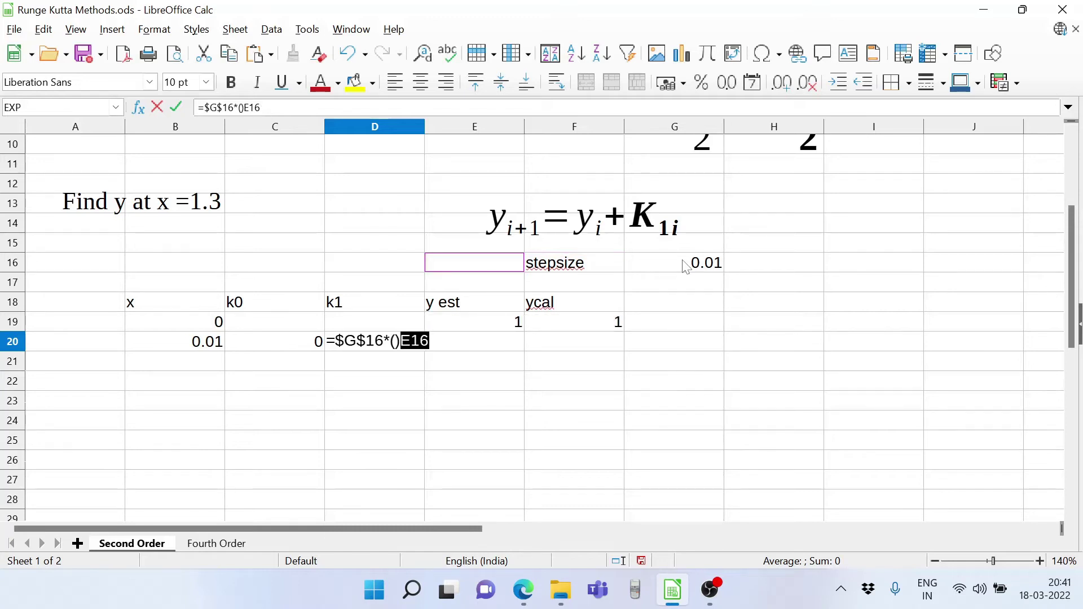
key(BackSpace)
key(BackSpace)
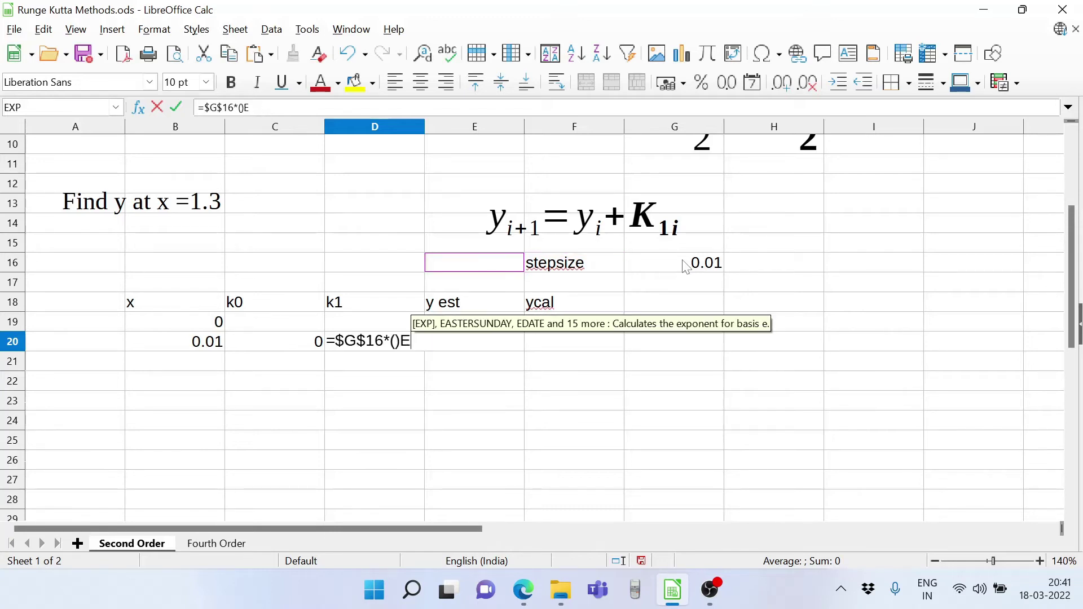
key(BackSpace)
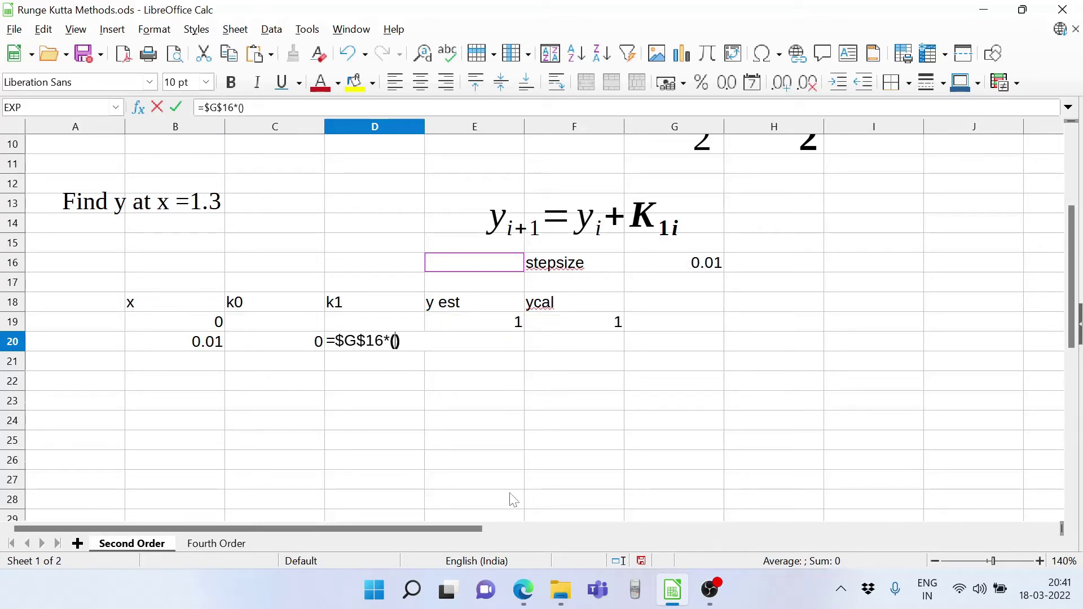
Add the midpoint x term 2*(B19+$G$16/2) inside the parentheses of the k1 formula in D20.
text(2*())
click(201, 328)
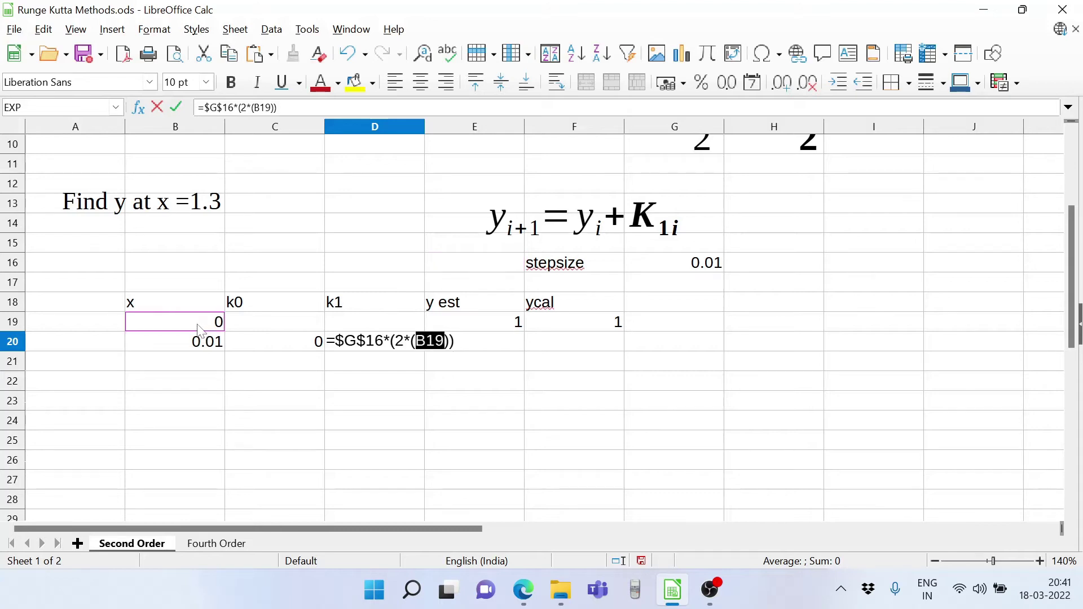
text(+)
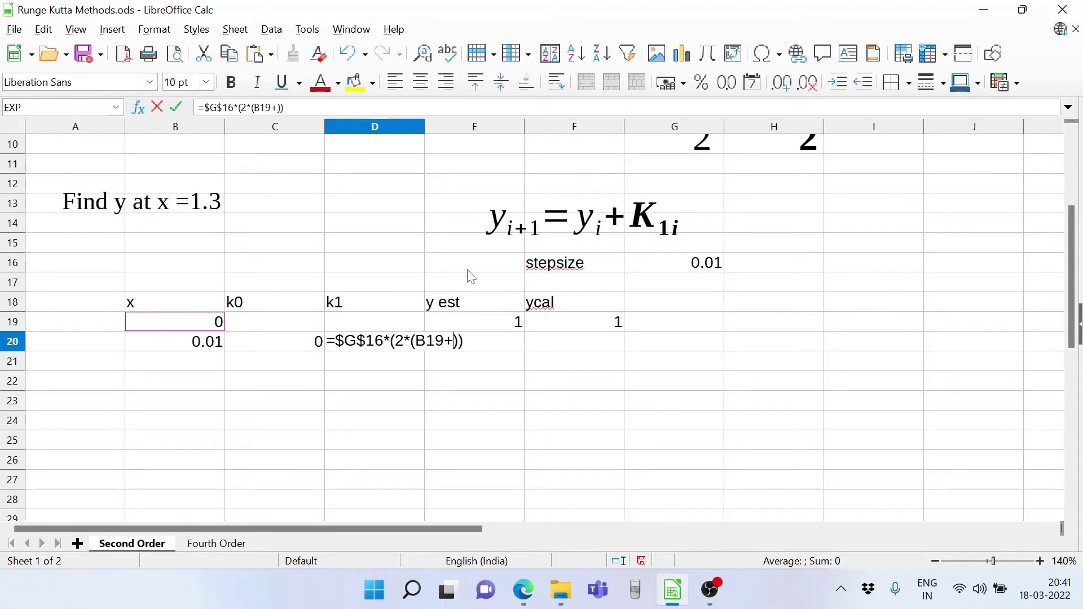
click(686, 266)
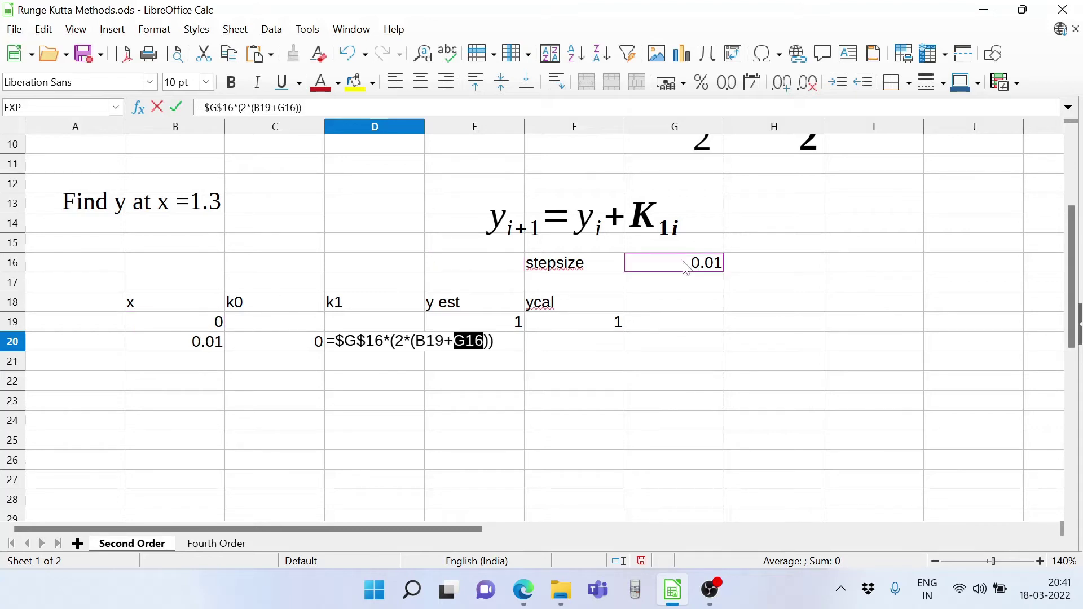
key(F4)
key(Right)
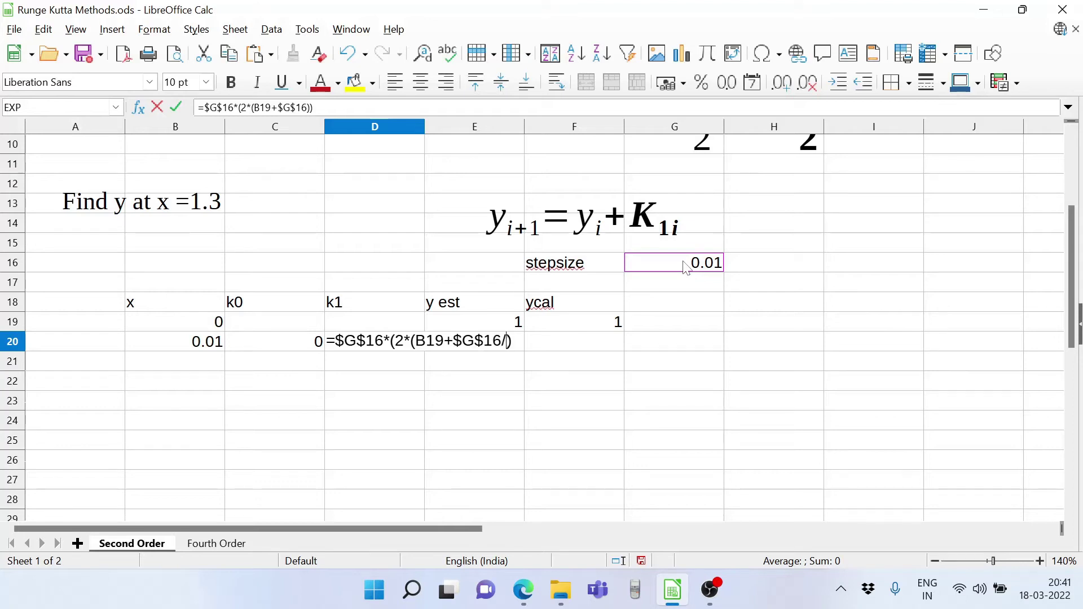
text(/2)
key(Right)
Multiply the midpoint x term by (E19+C20/2) to complete D20 as =$G$16*(2*(B19+$G$16/2)*(E19+C20/2)).
text(*())
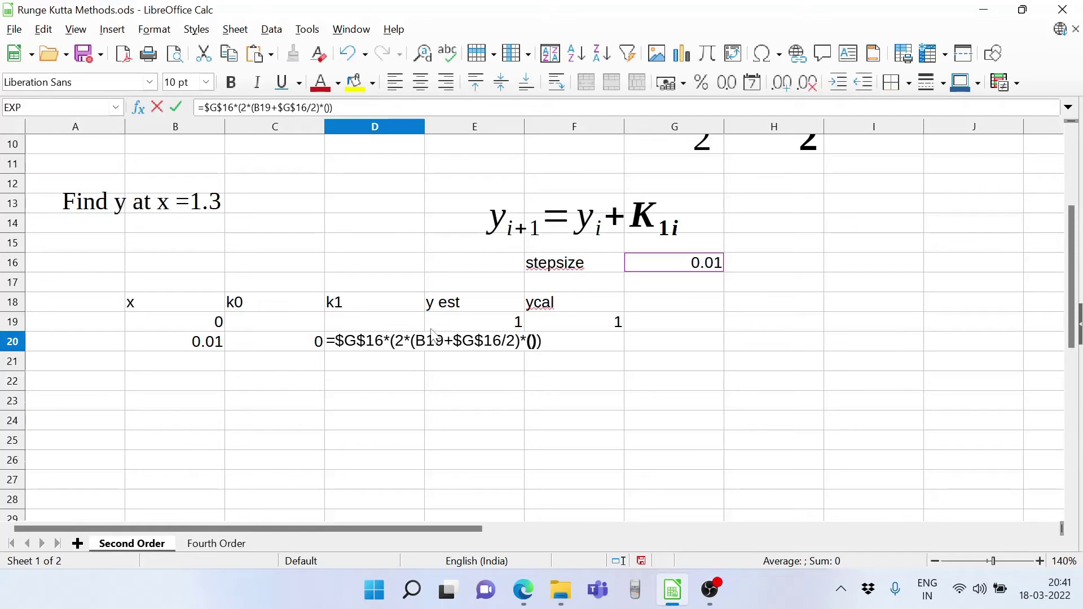
click(488, 326)
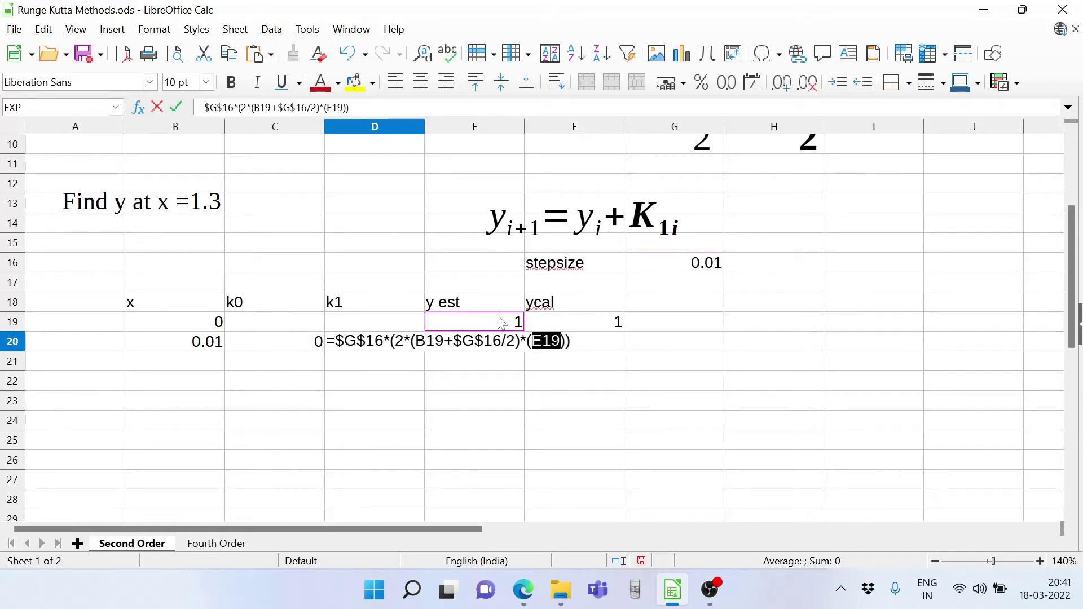
text(+)
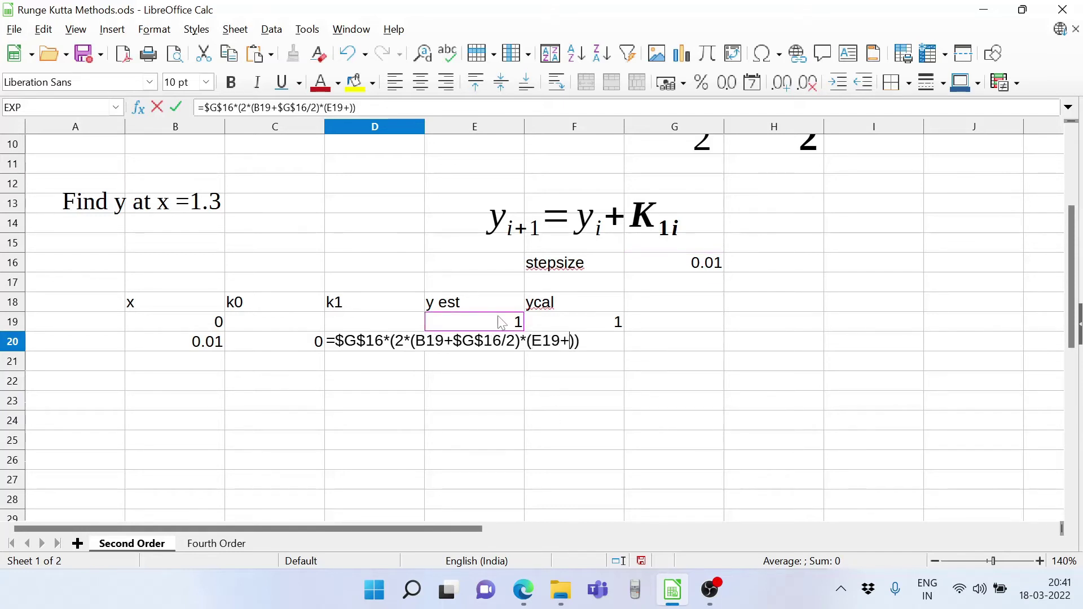
click(255, 347)
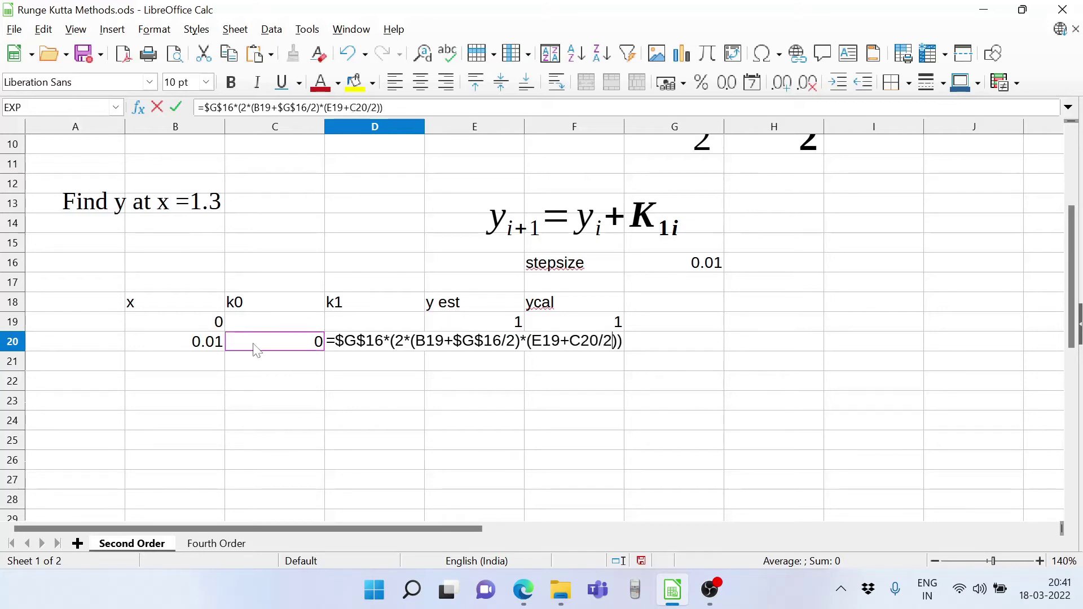
key(Return)
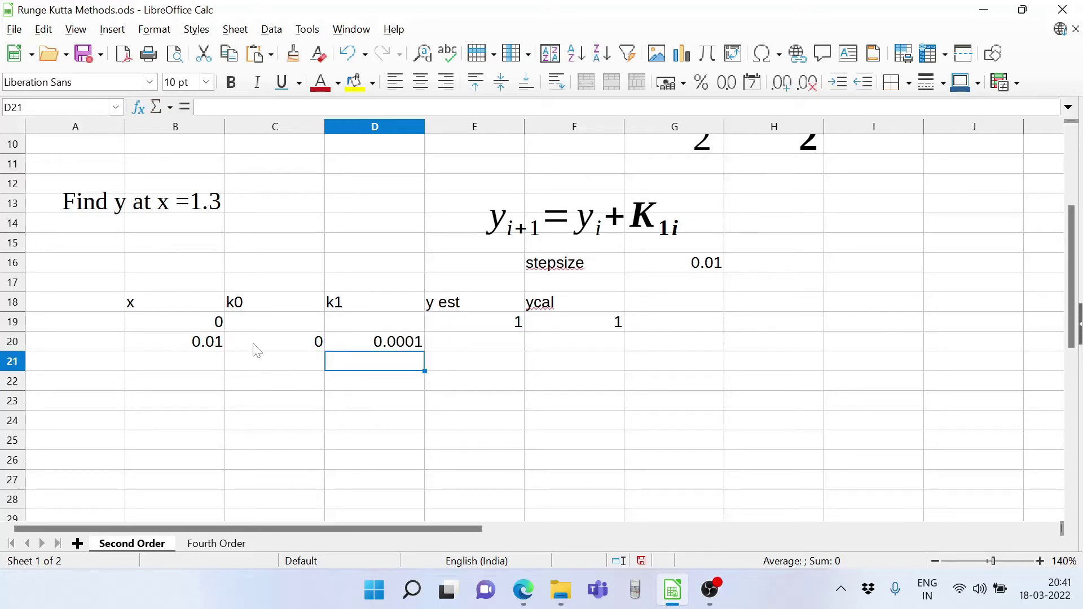
Enter the estimated y formula =E19+D20 in cell E20.
click(487, 345)
text(=)
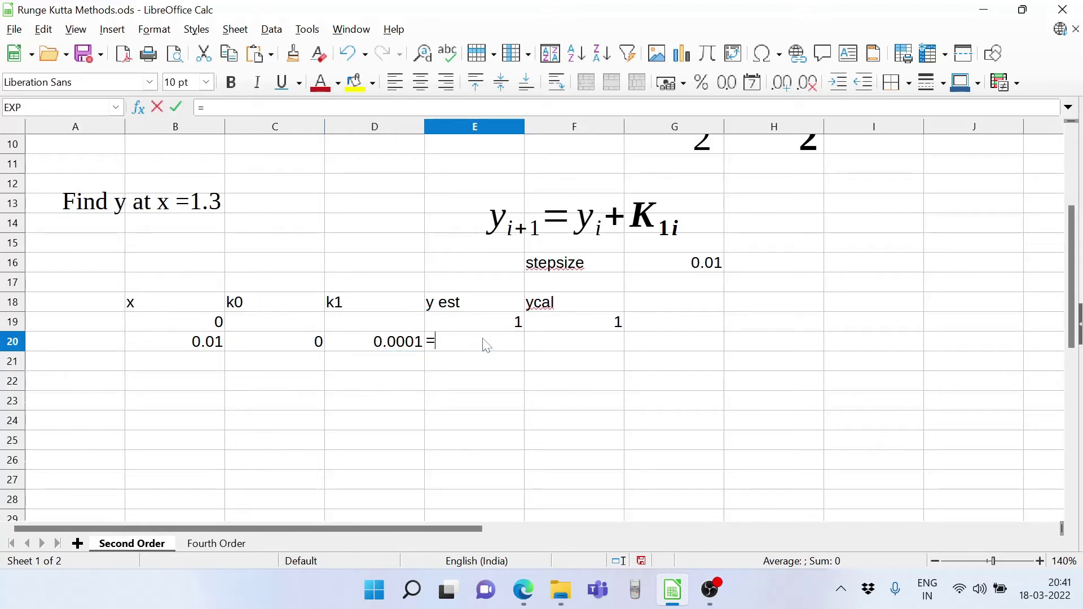
click(483, 321)
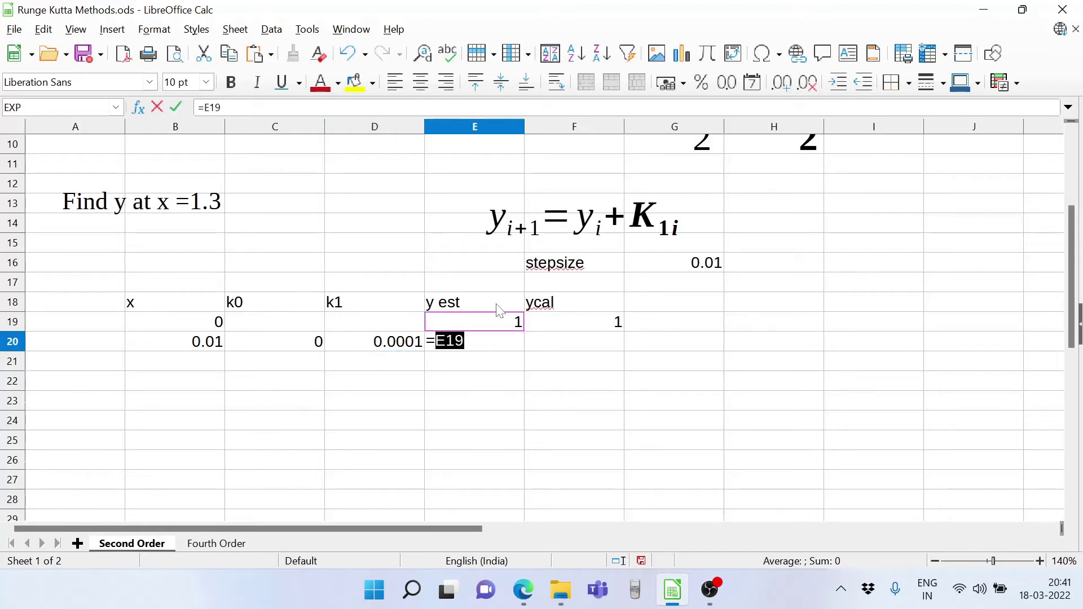
text(+)
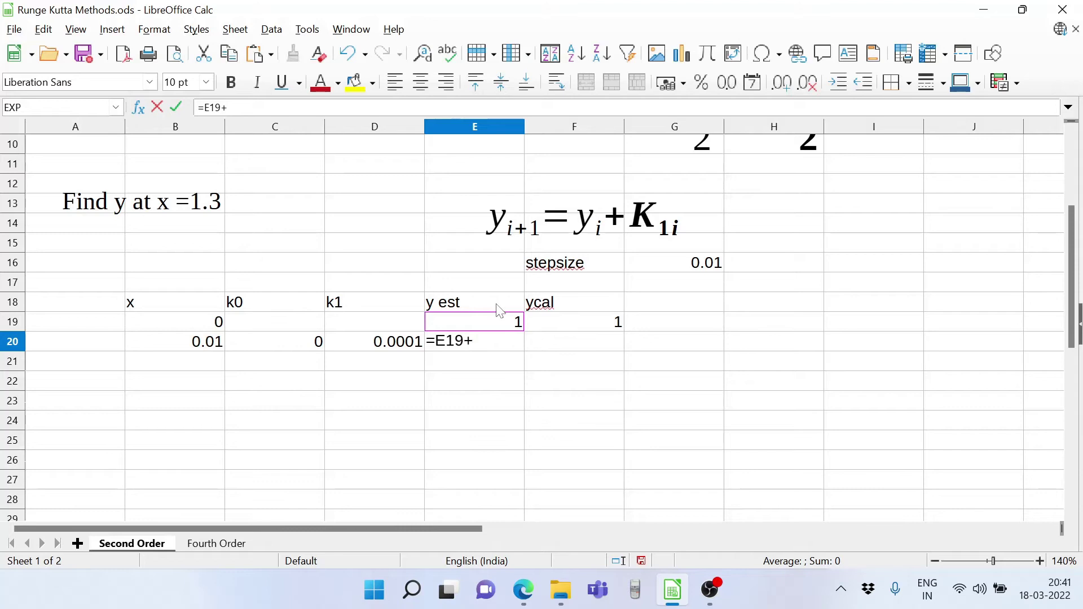
click(358, 354)
key(Return)
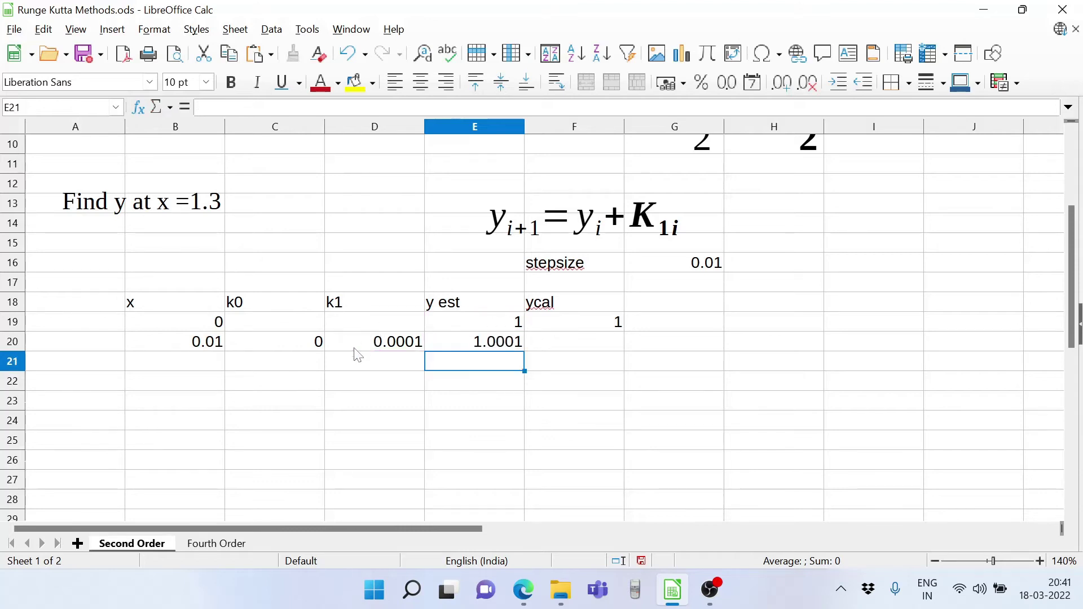
Enter the exact-solution formula =exp(B20^2) in cell F20 under ycal.
click(574, 347)
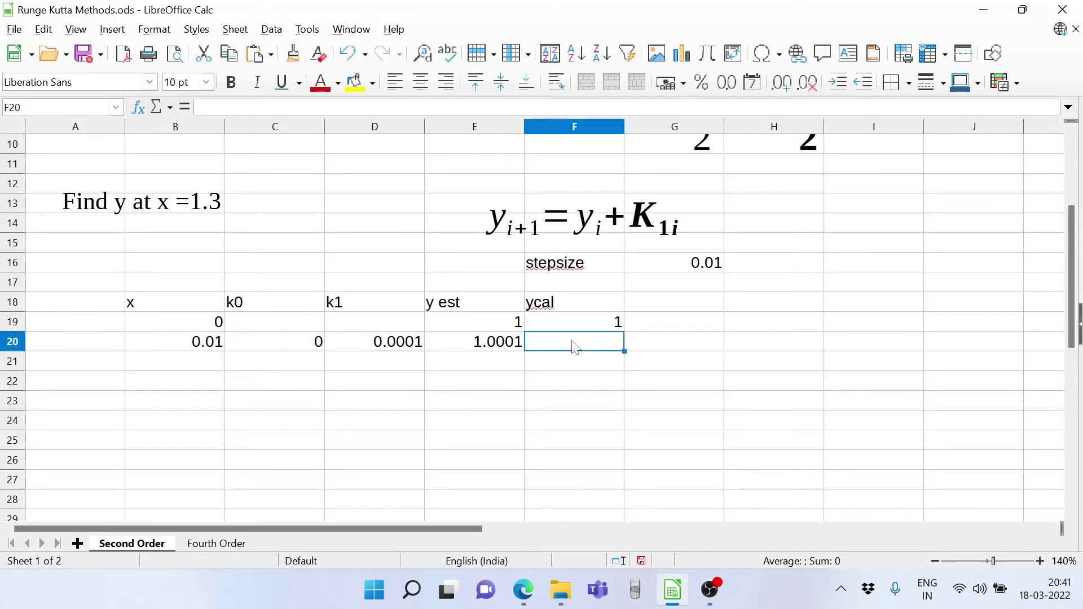
text(=)
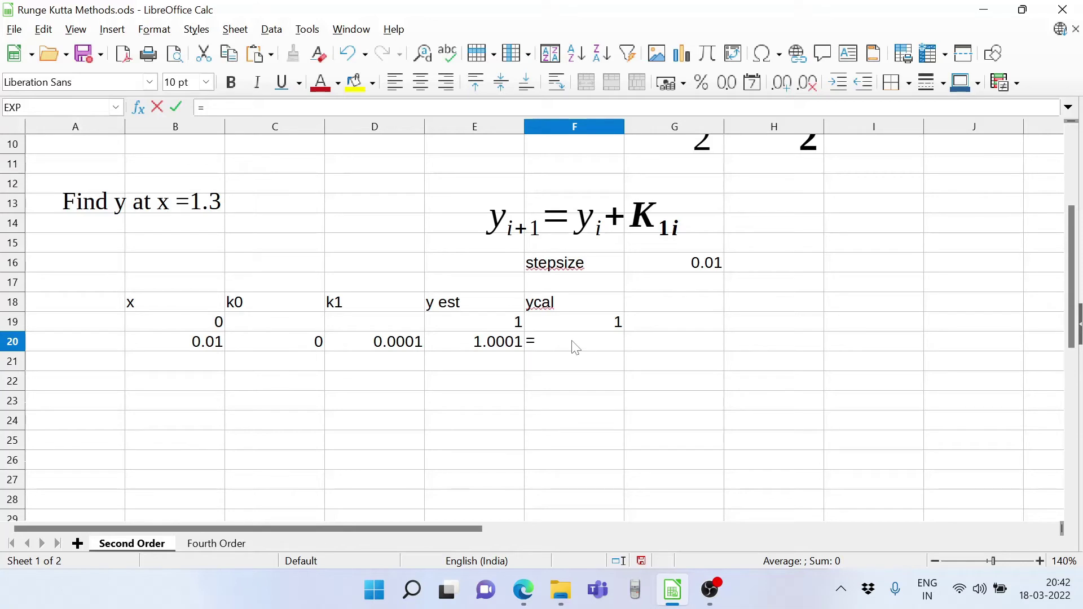
text(exp()
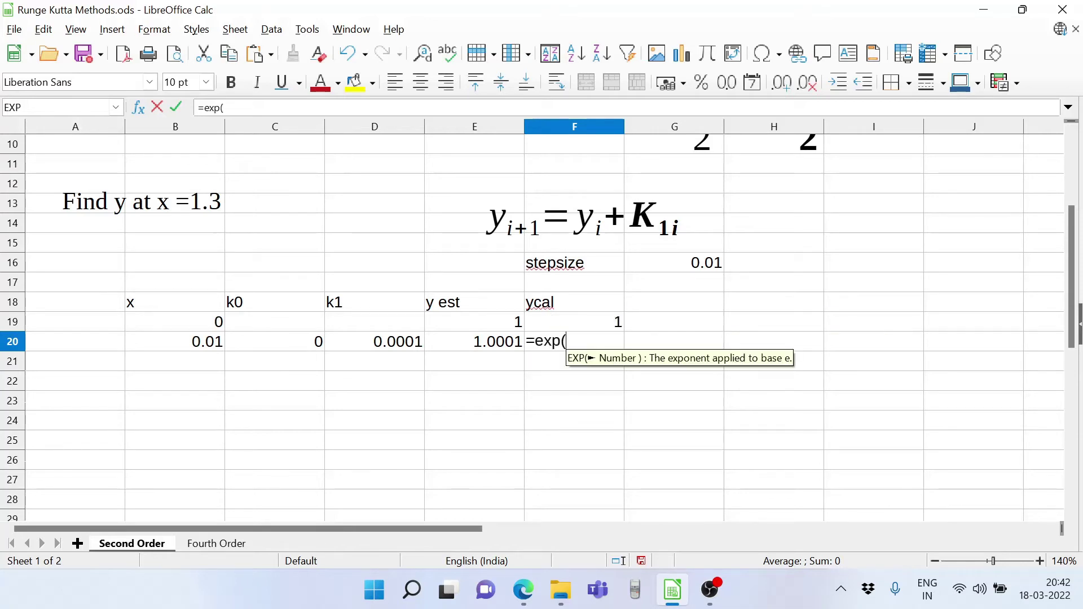
click(202, 344)
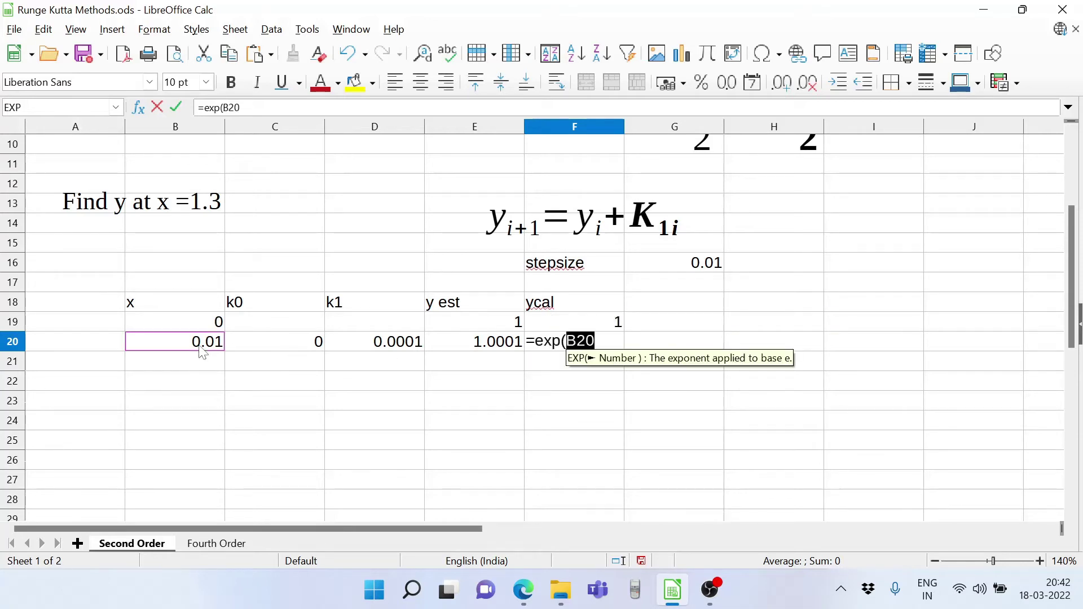
text(^2)
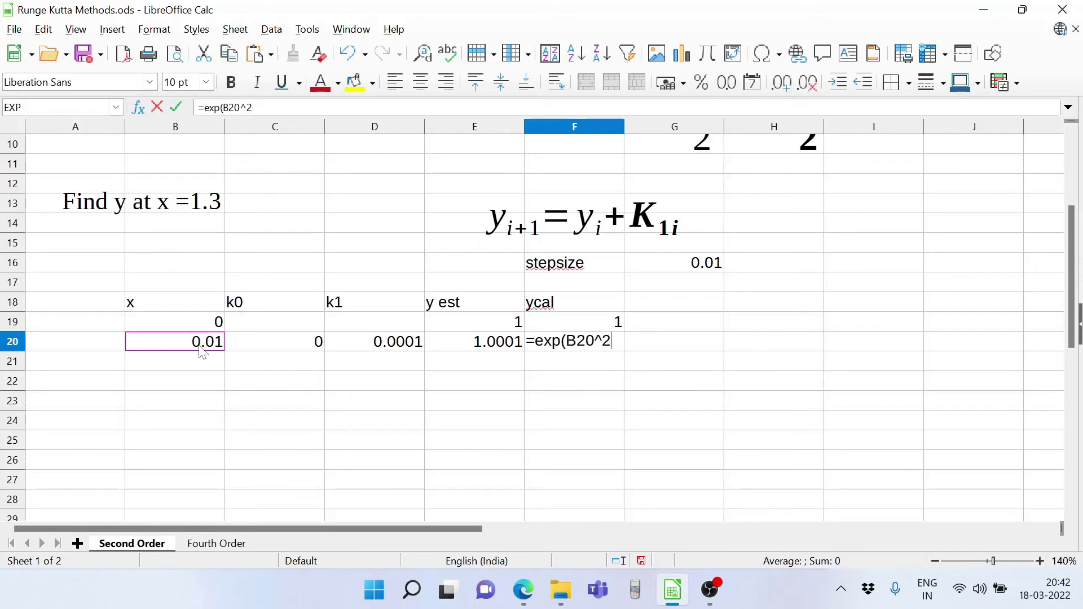
text())
key(Return)
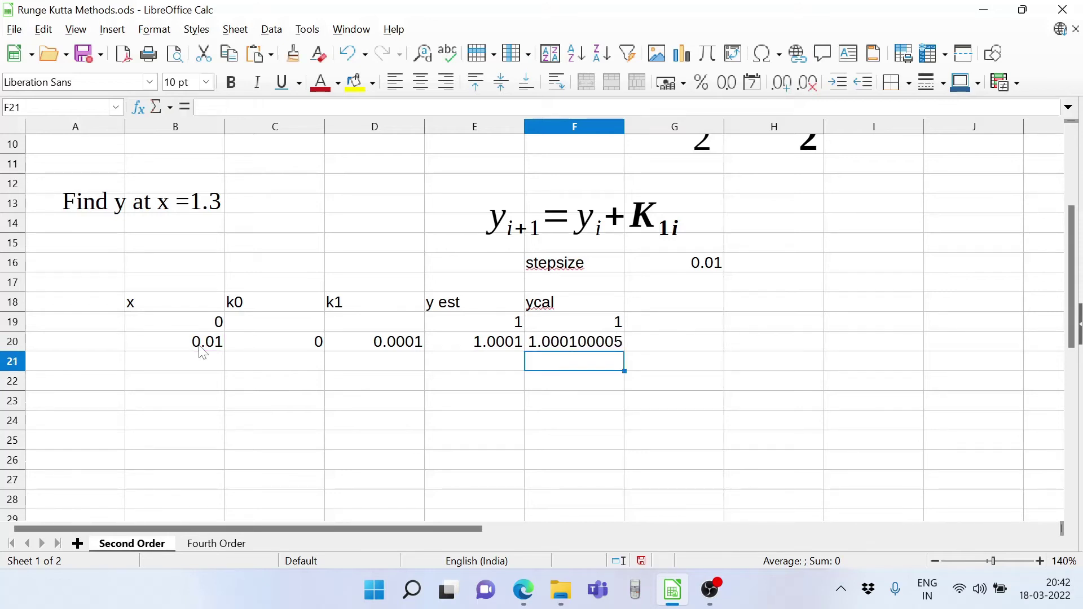
Fill the formulas in B20:F20 down through row 180.
drag(179, 351, 620, 549)
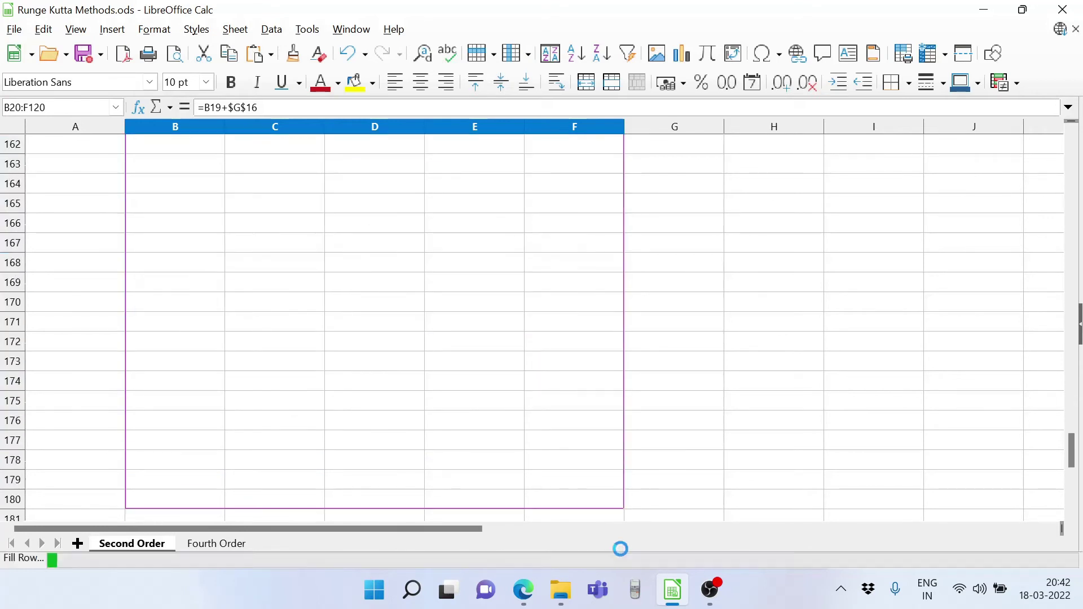
scroll(579, 466, up, 11)
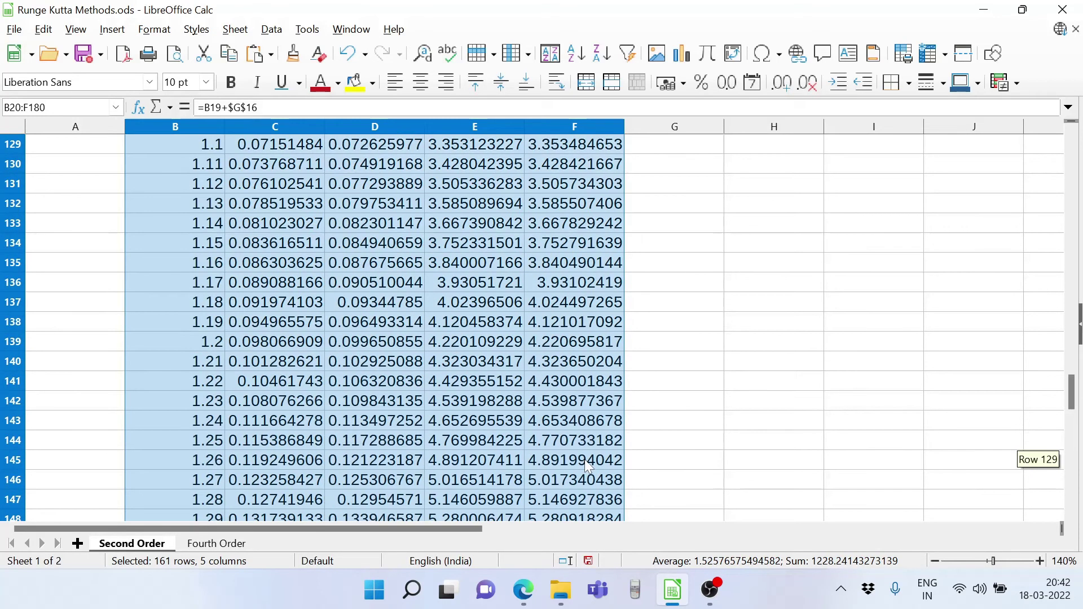
scroll(585, 460, down, 6)
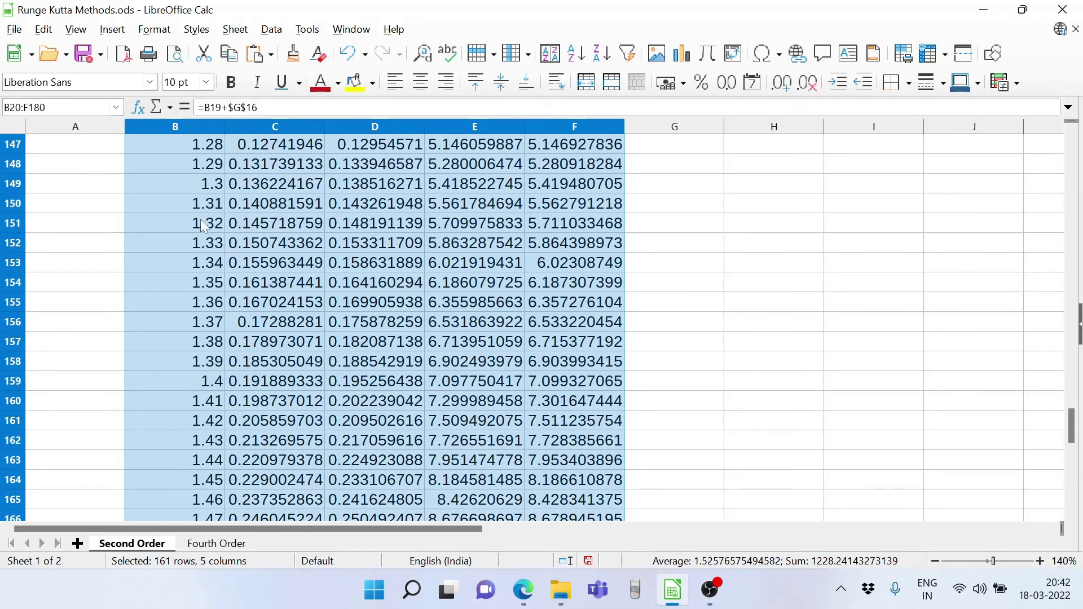
Delete the contents of B150:F180, the table rows beyond x = 1.3.
drag(153, 208, 563, 254)
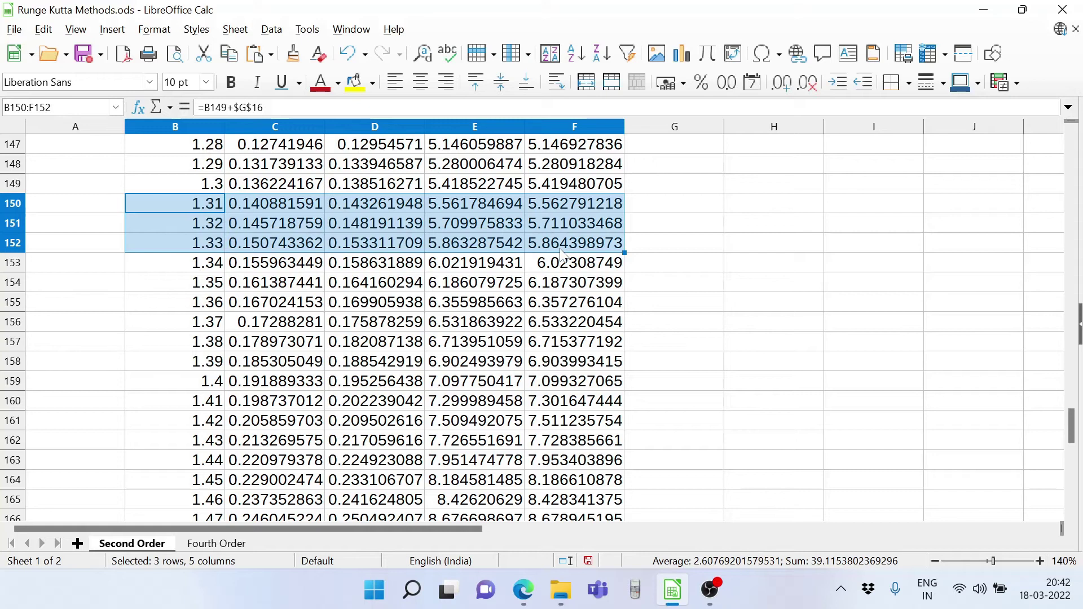
key(ctrl+shift+Down)
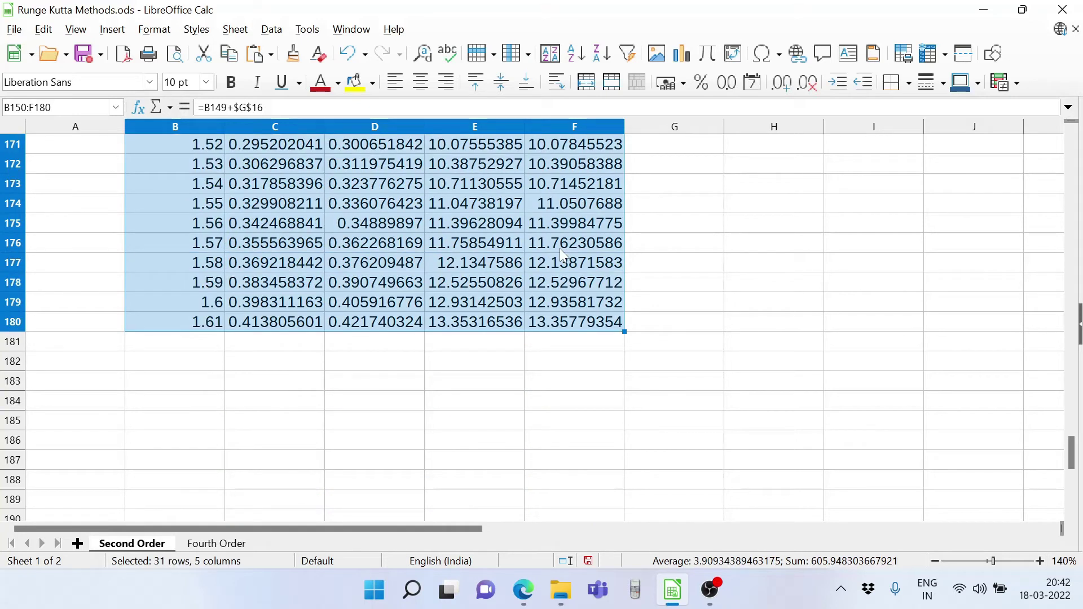
key(Delete)
click(774, 423)
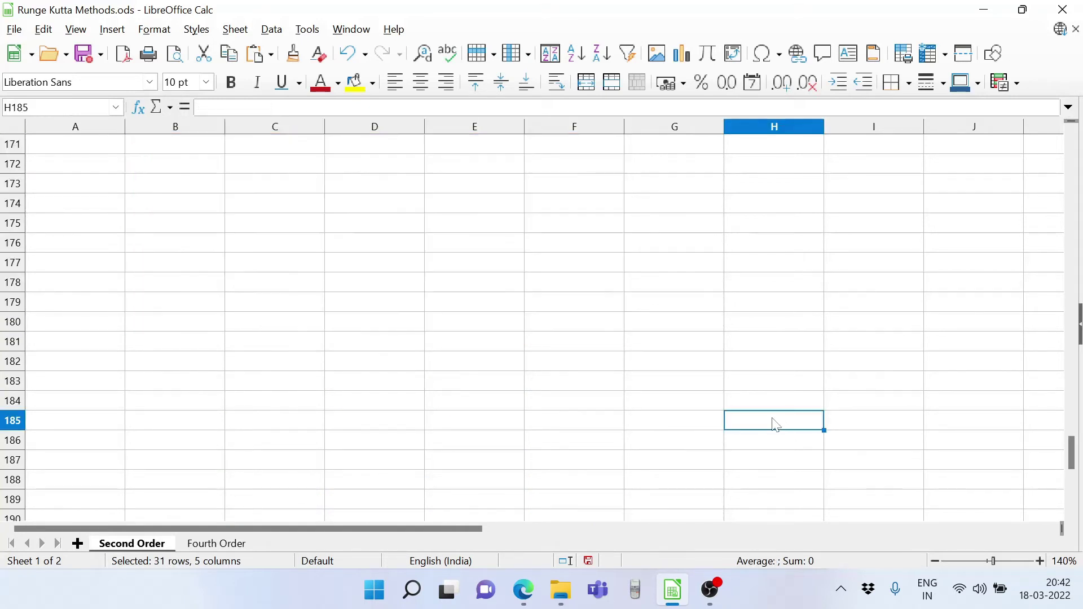
Compare the y est and ycal values from the x = 1.3 row back up to the start of the table.
scroll(775, 426, up, 7)
scroll(773, 426, up, 6)
scroll(769, 426, down, 1)
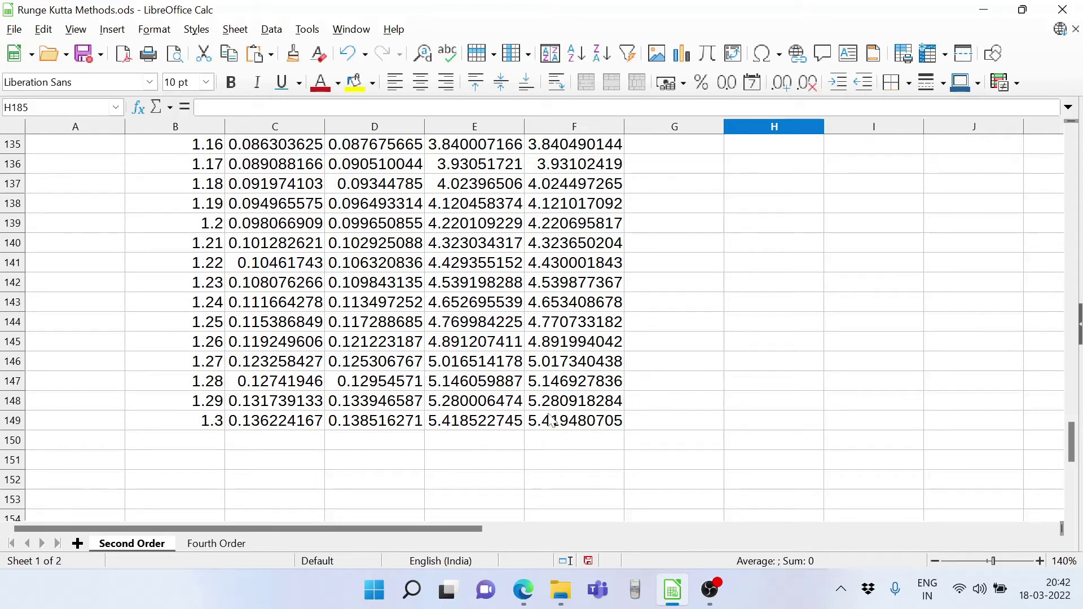
scroll(550, 417, up, 15)
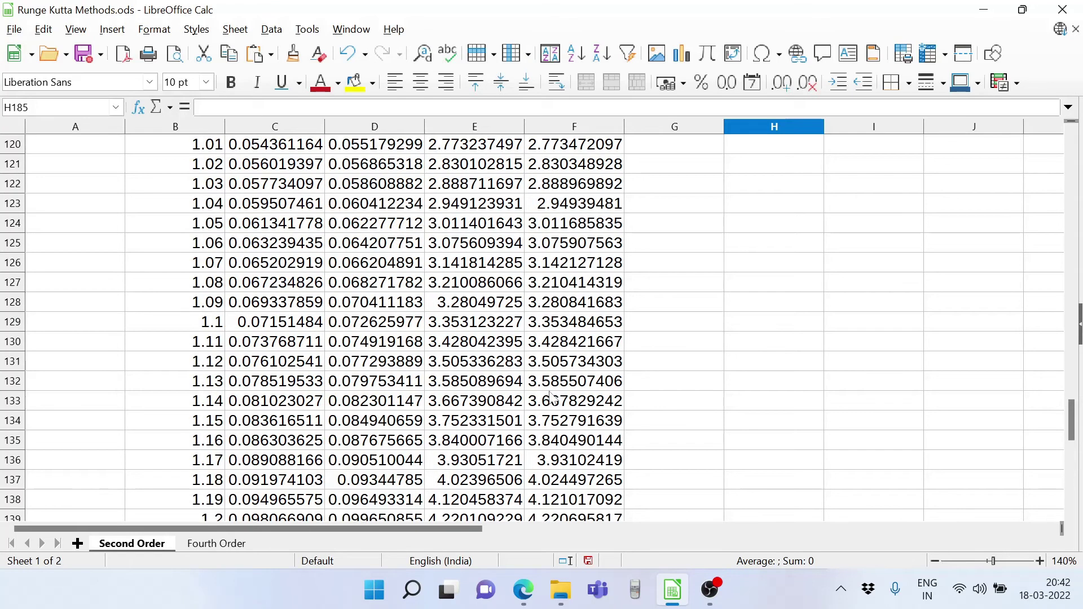
scroll(549, 394, up, 20)
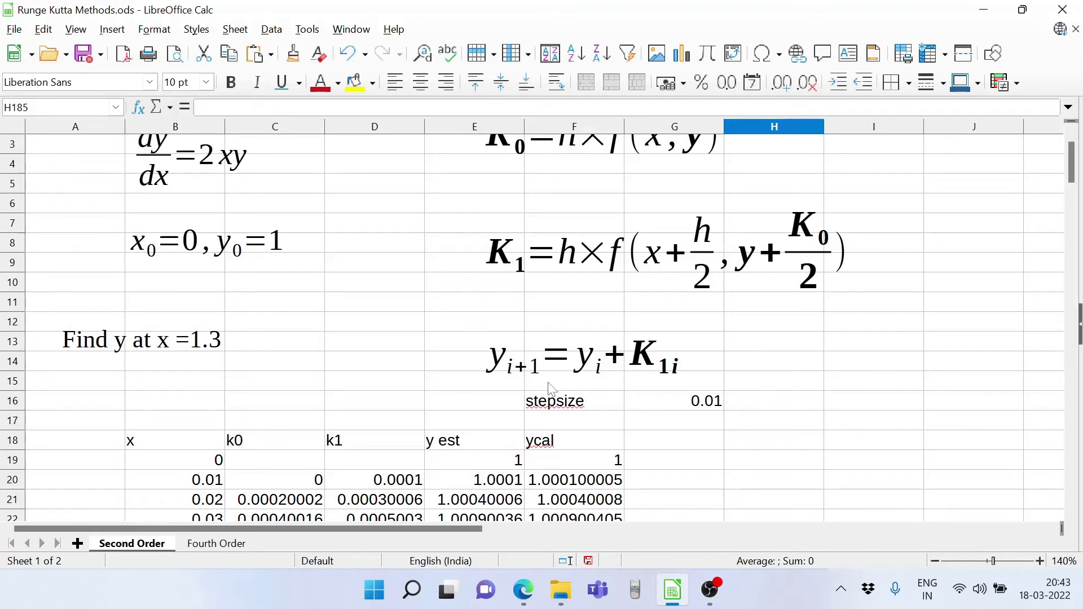
Set the step size in cell G16 to 0.1.
scroll(553, 386, down, 3)
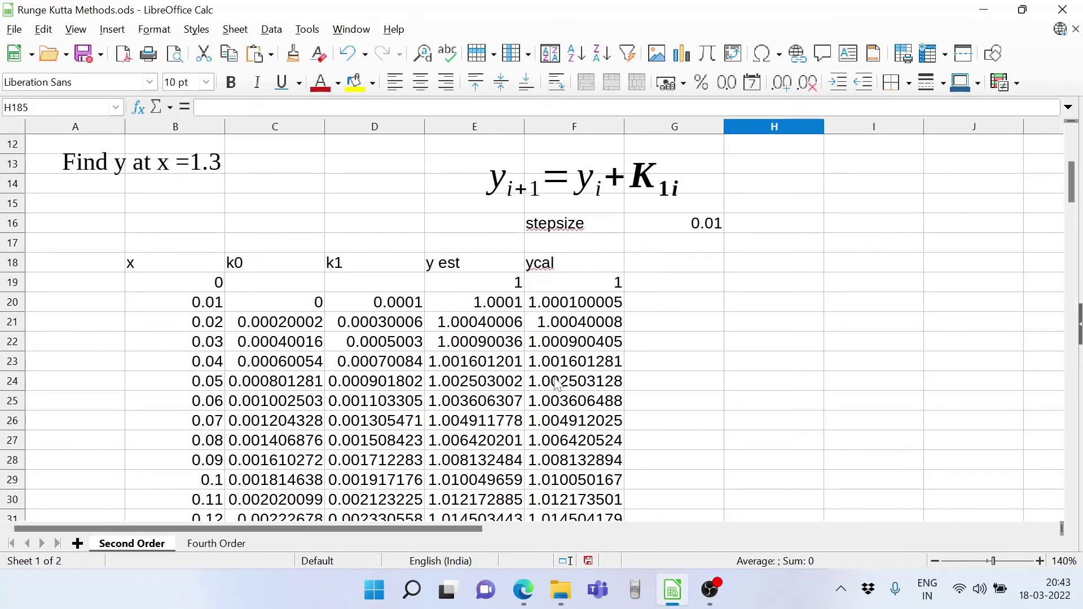
scroll(555, 381, down, 1)
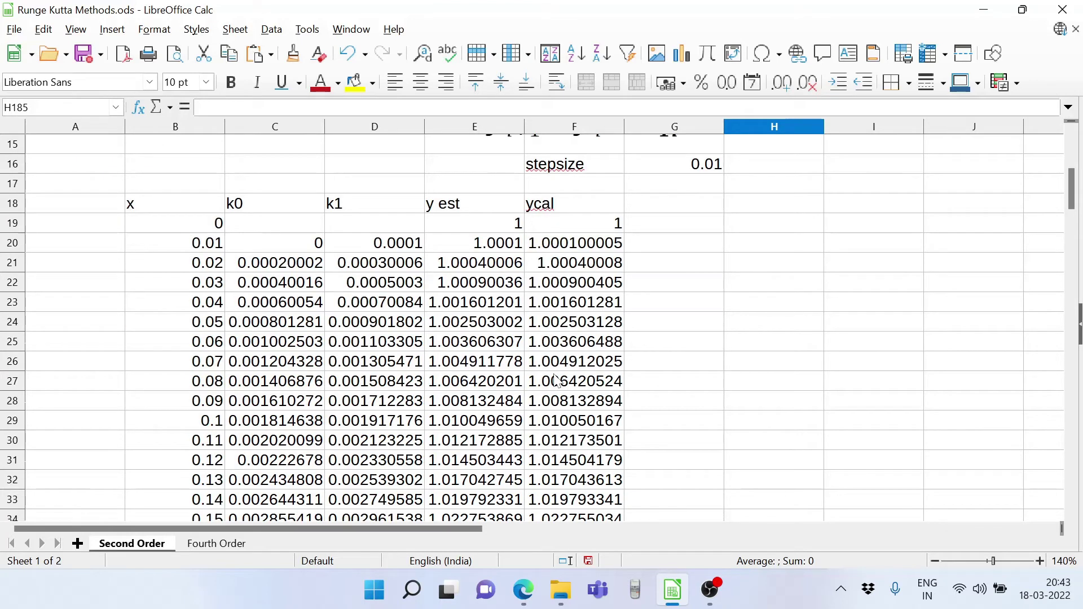
click(648, 181)
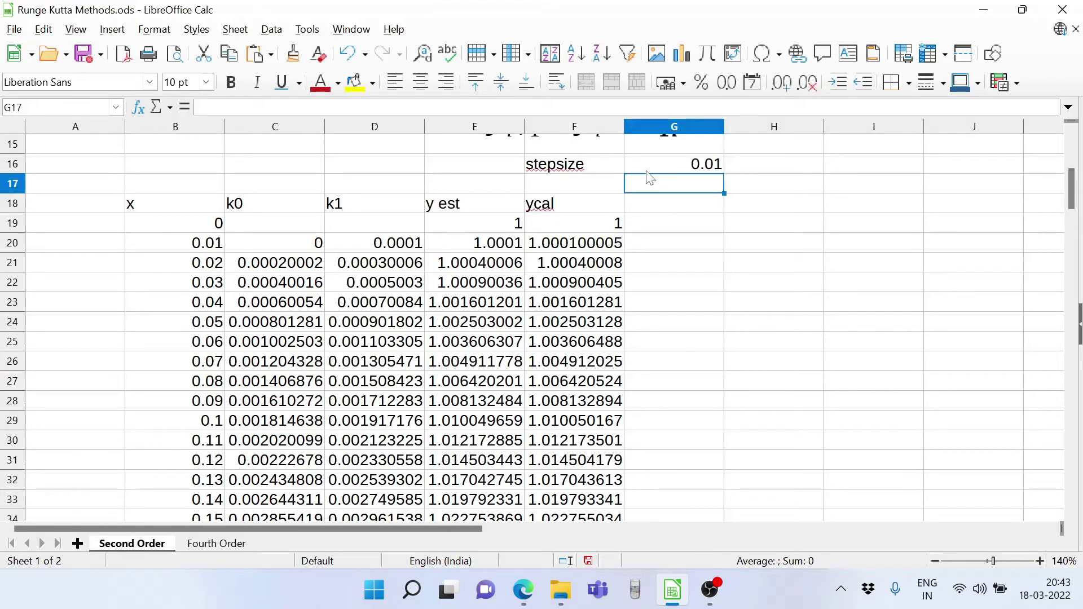
click(648, 169)
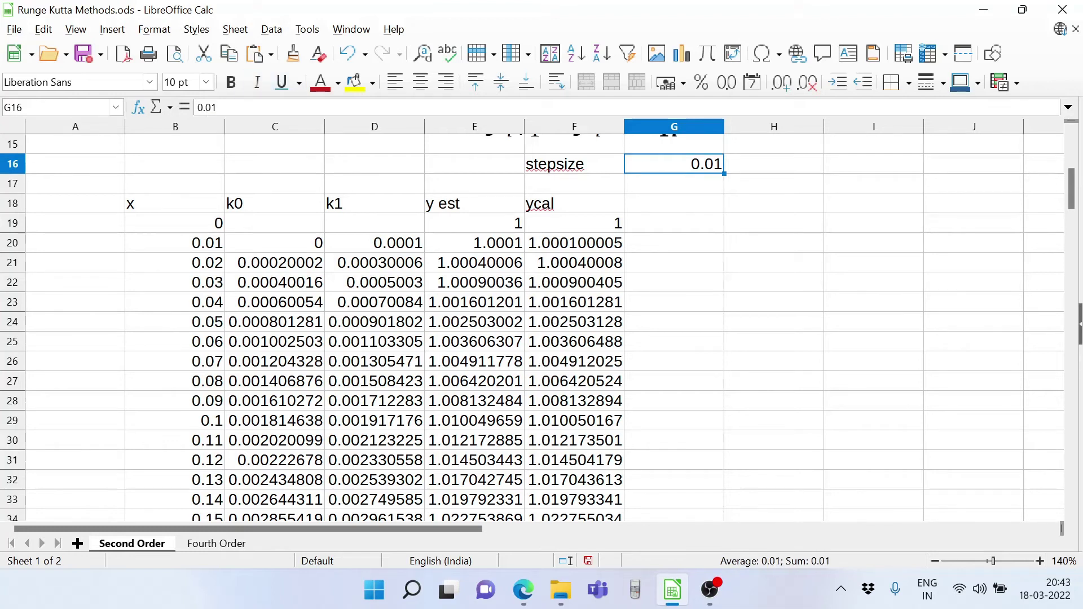
click(210, 107)
key(BackSpace)
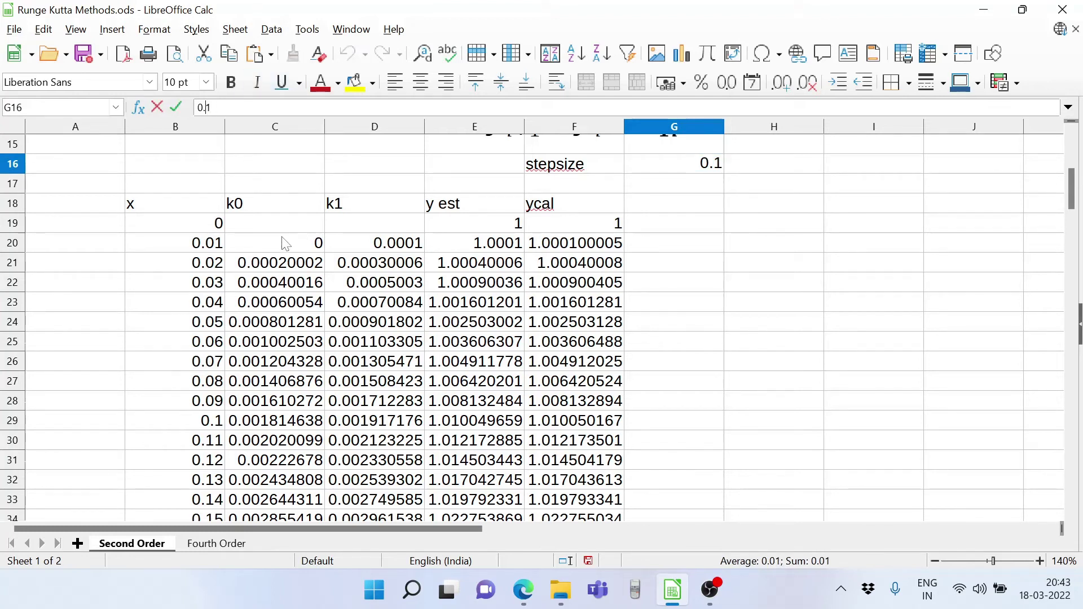
key(Return)
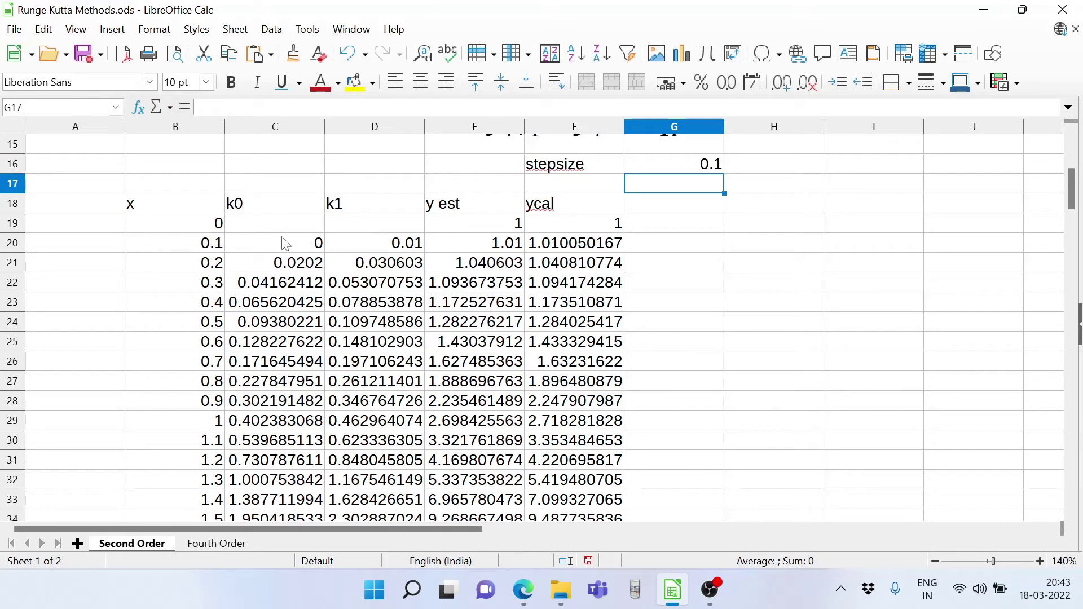
Build the relative error formula =(F32-E32)/F32 in cell G32, beside the x = 1.3 row.
click(436, 327)
scroll(436, 333, down, 2)
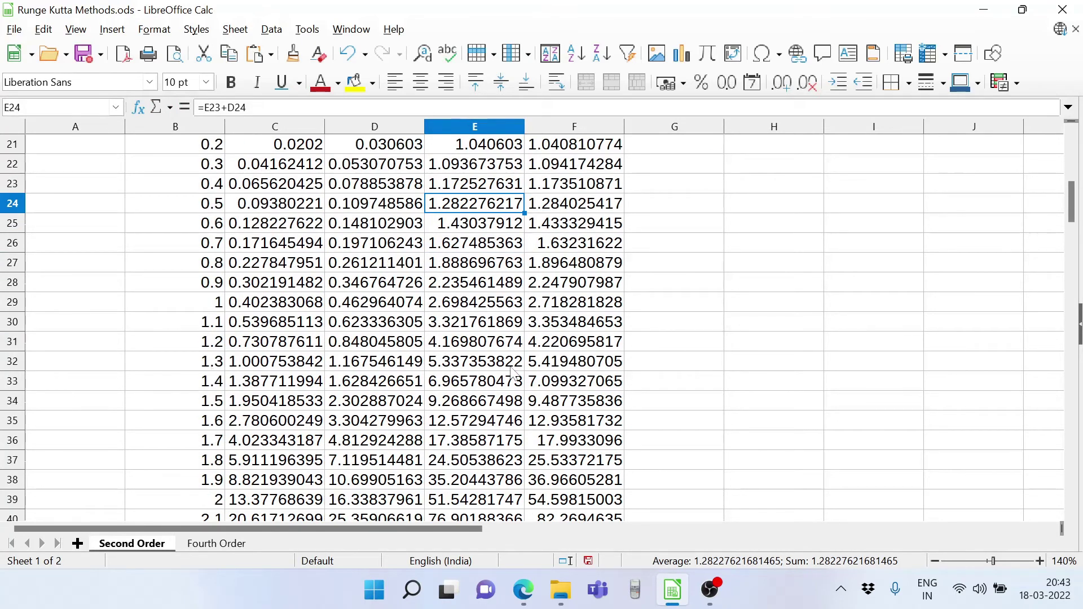
click(661, 367)
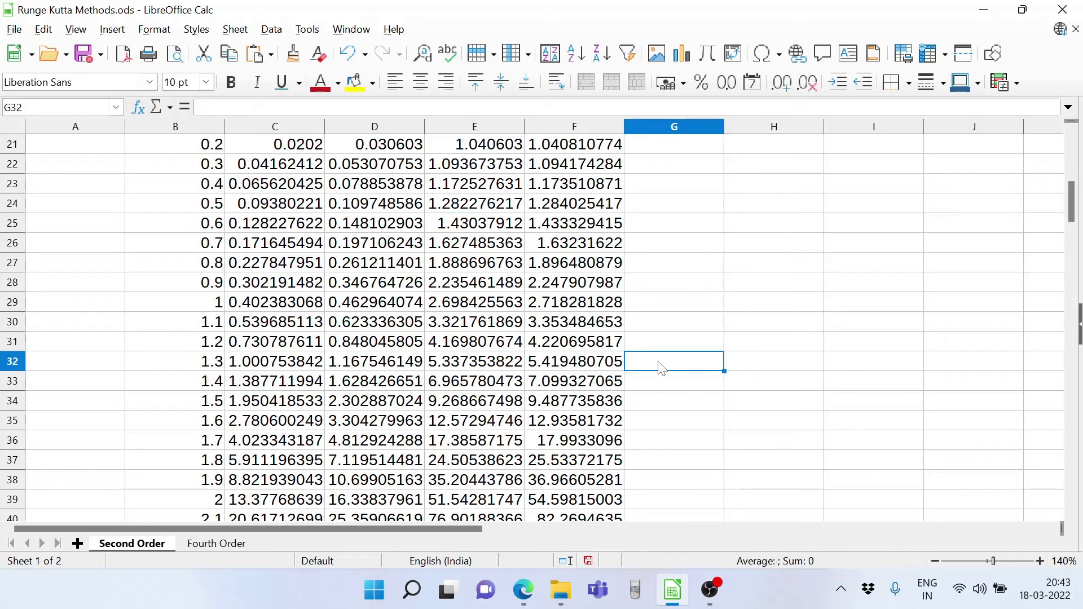
text(=)
text(()
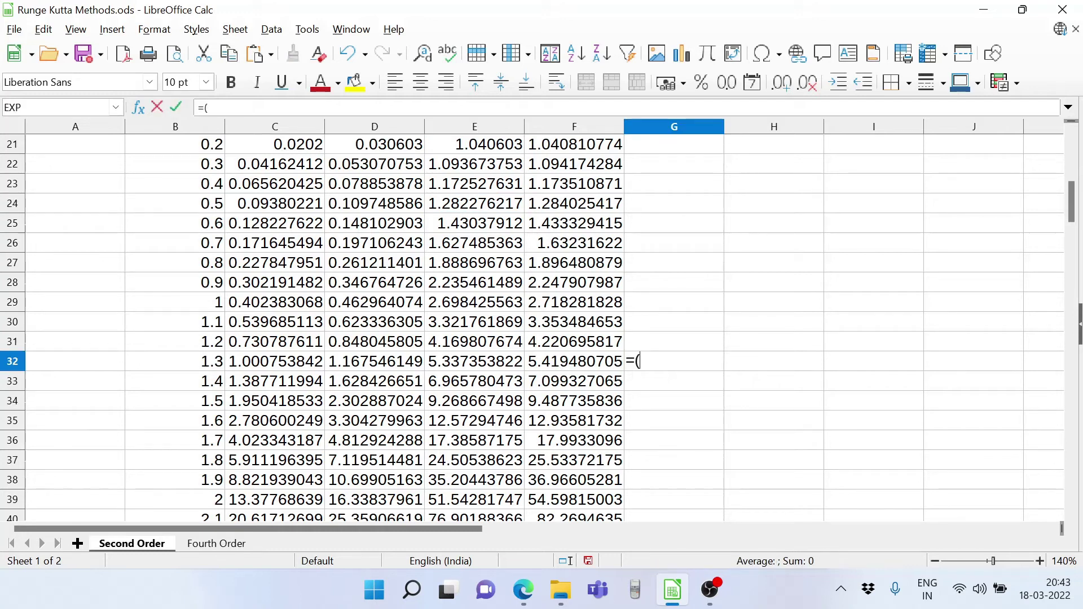
click(571, 366)
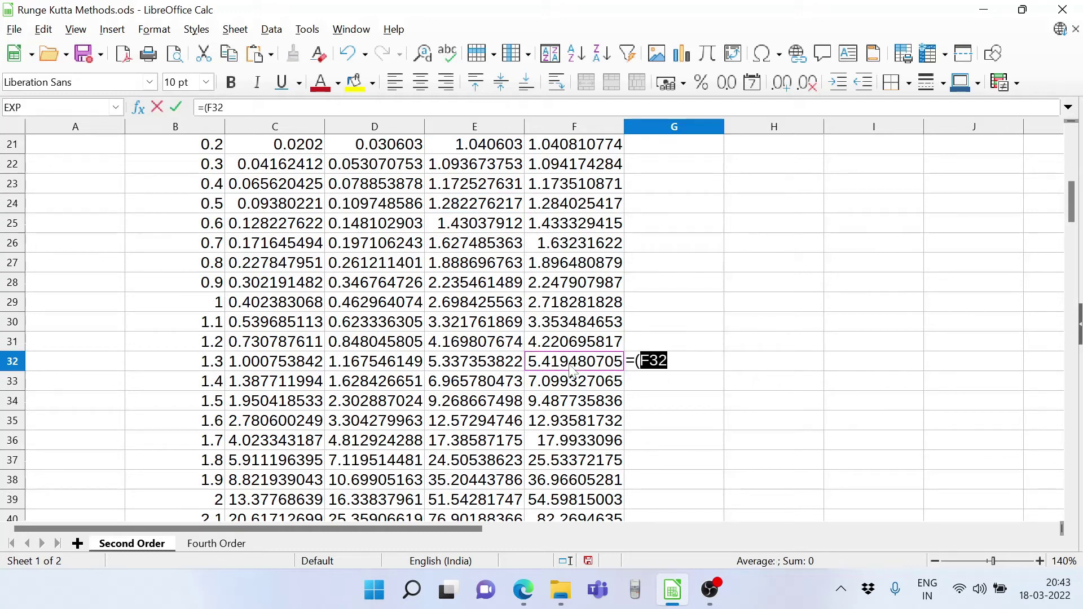
text(-)
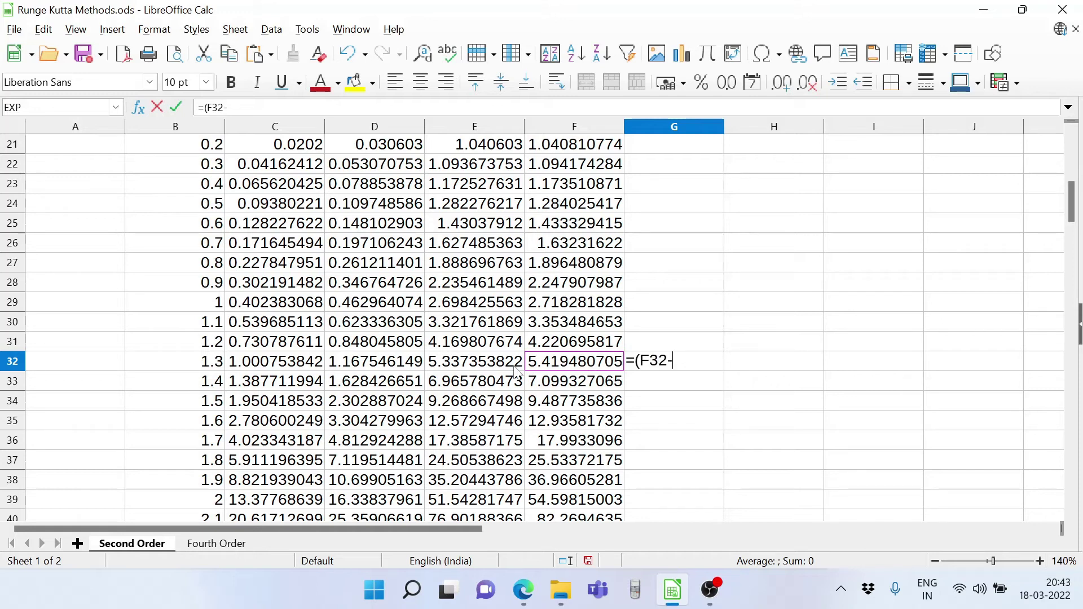
click(488, 365)
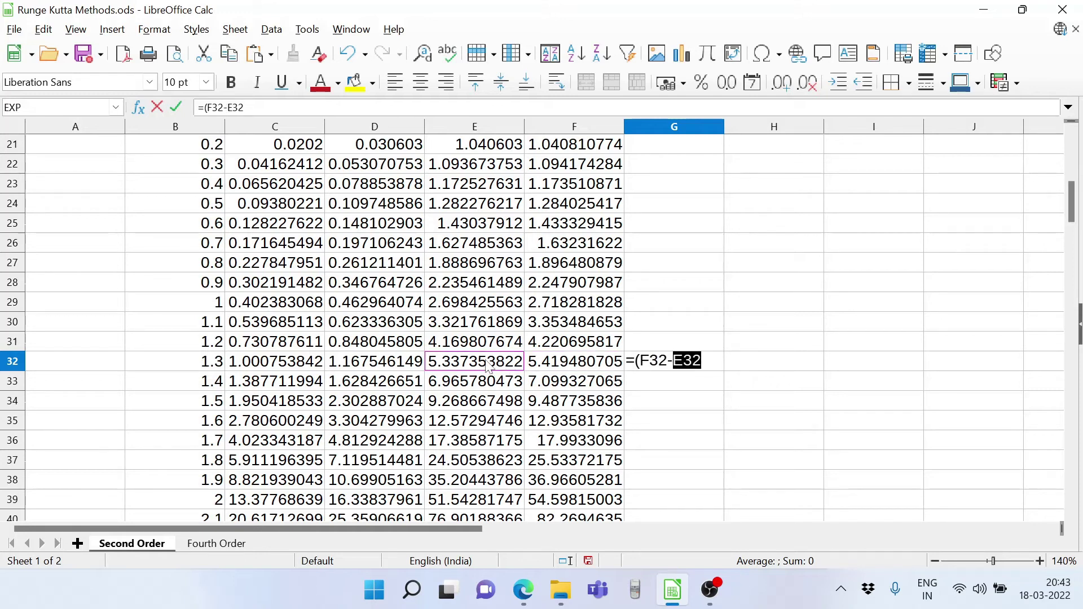
text()/)
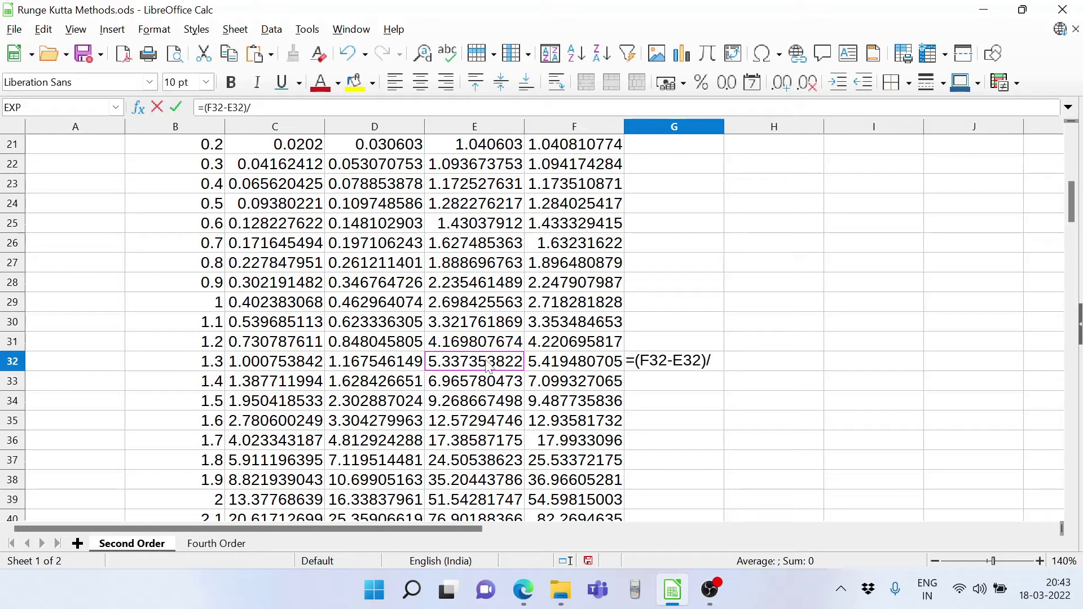
click(586, 363)
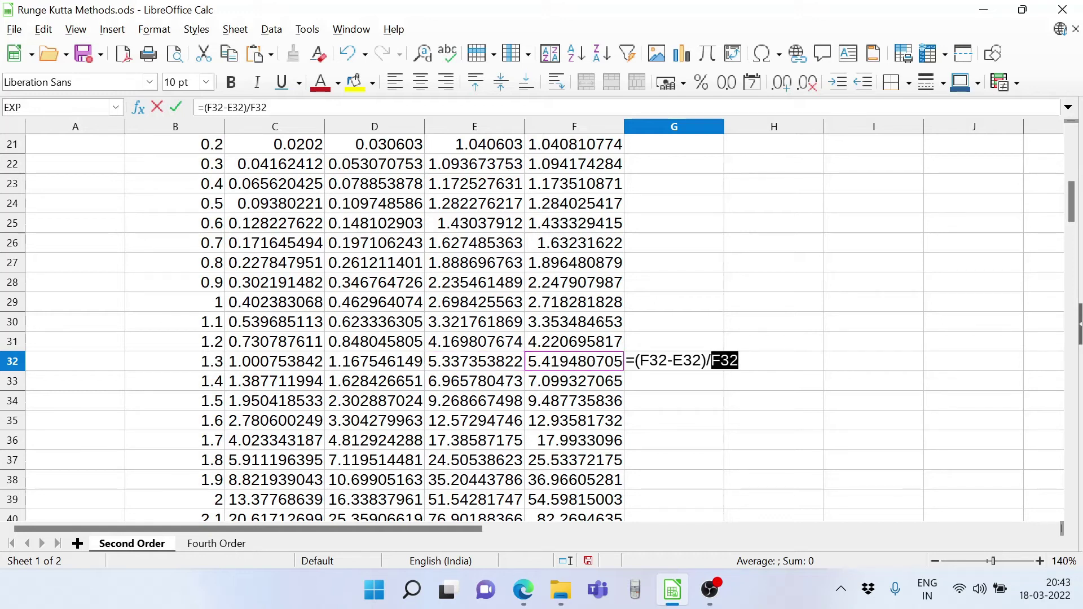
Multiply the error formula in G32 by 100 to complete it as =100*(F32-E32)/F32.
text(100)
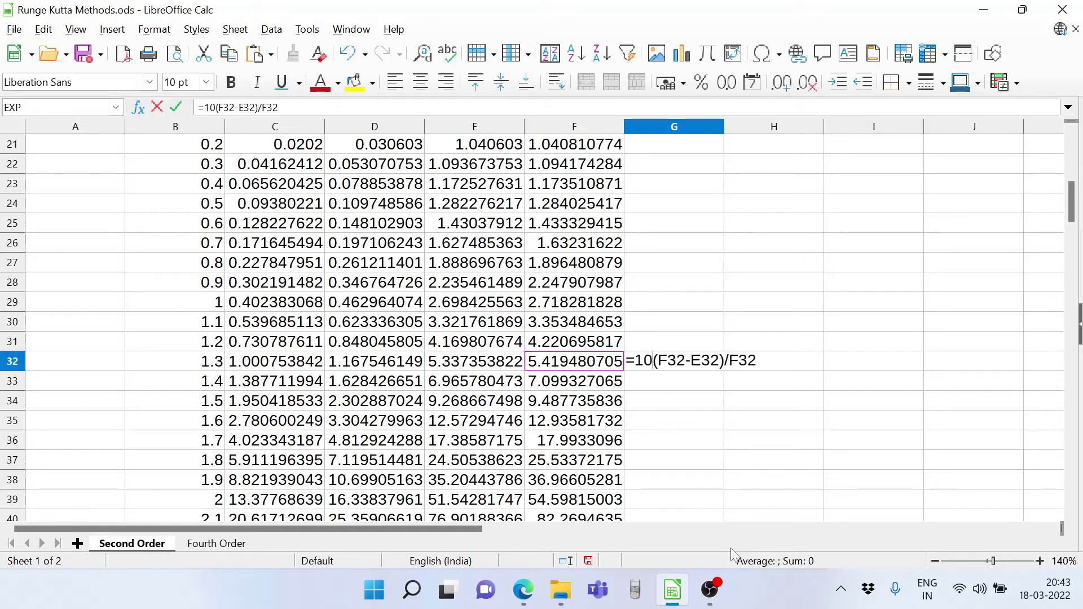
text(*)
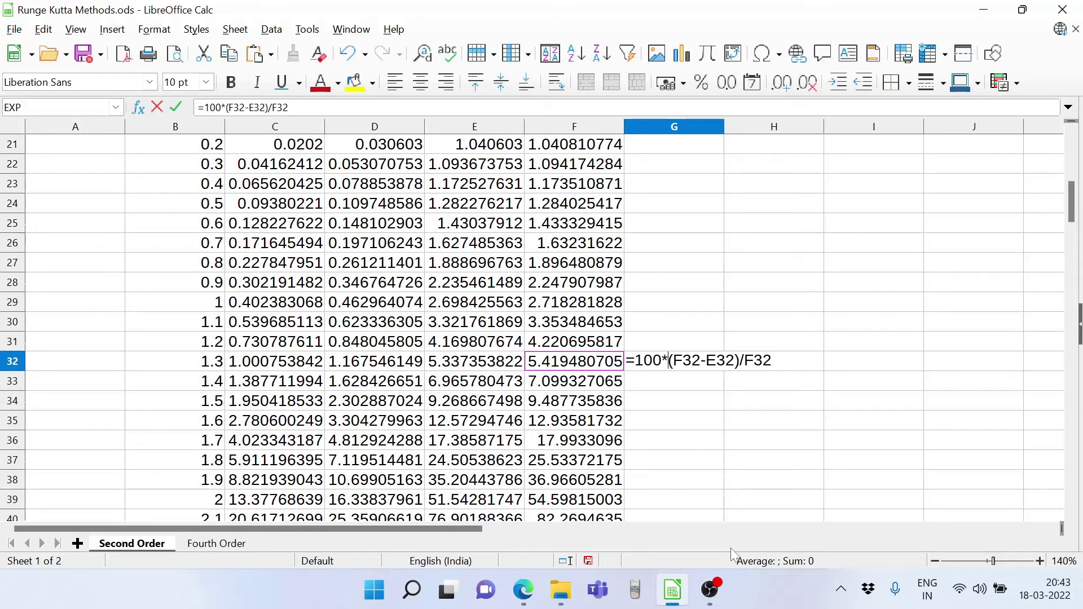
key(Return)
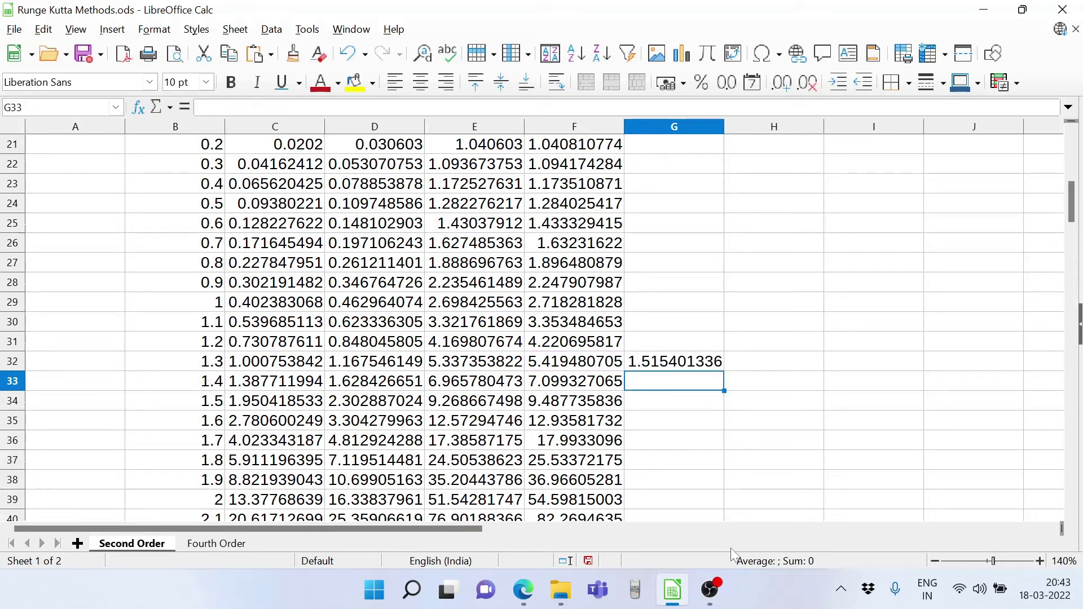
Set the step size in cell G16 to 0.01.
scroll(718, 346, up, 5)
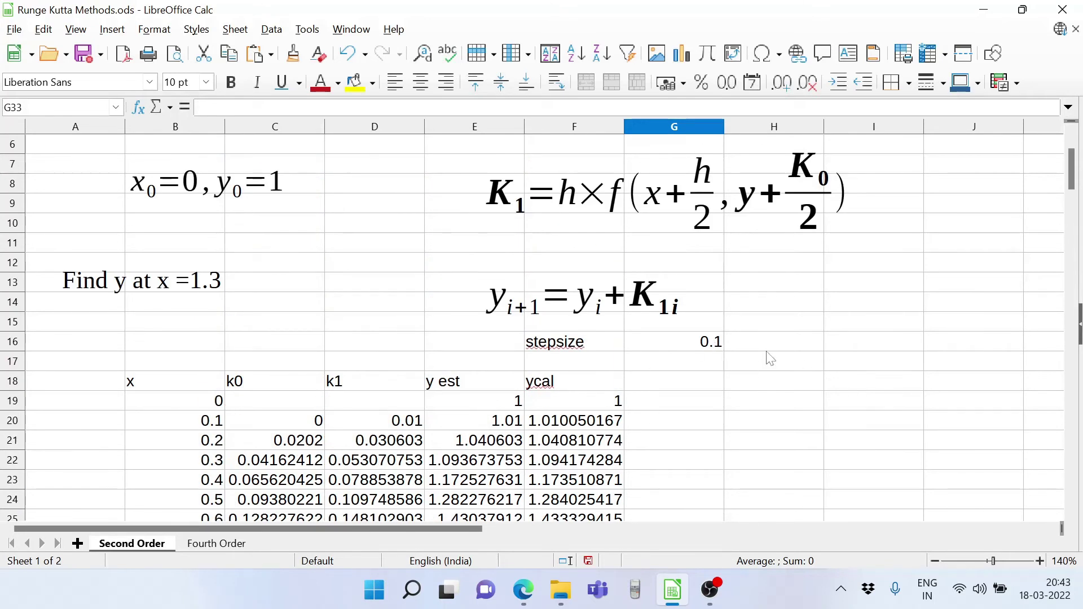
click(722, 343)
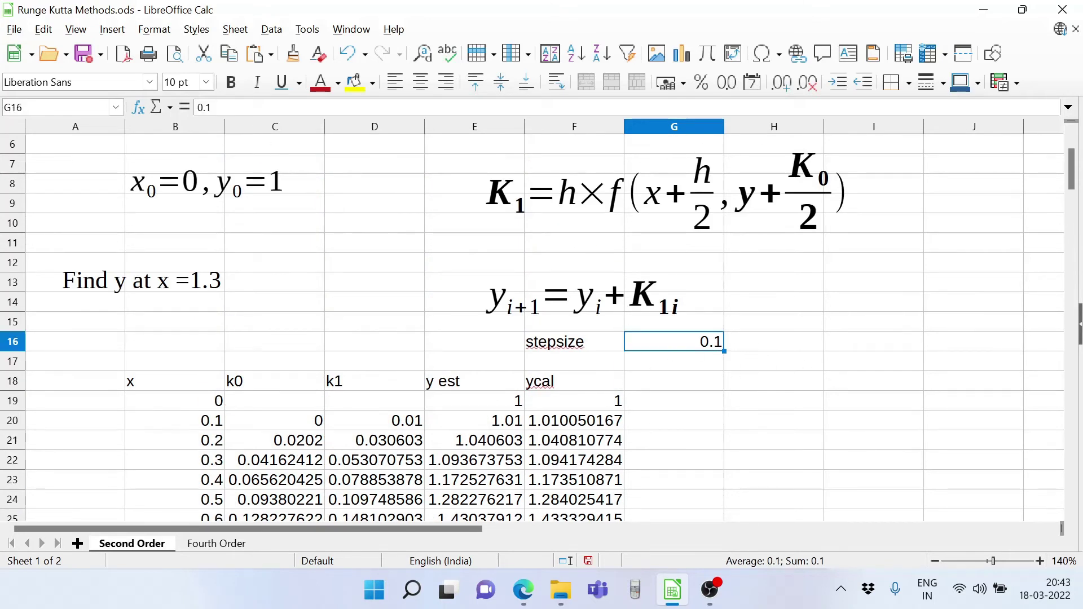
key(F2)
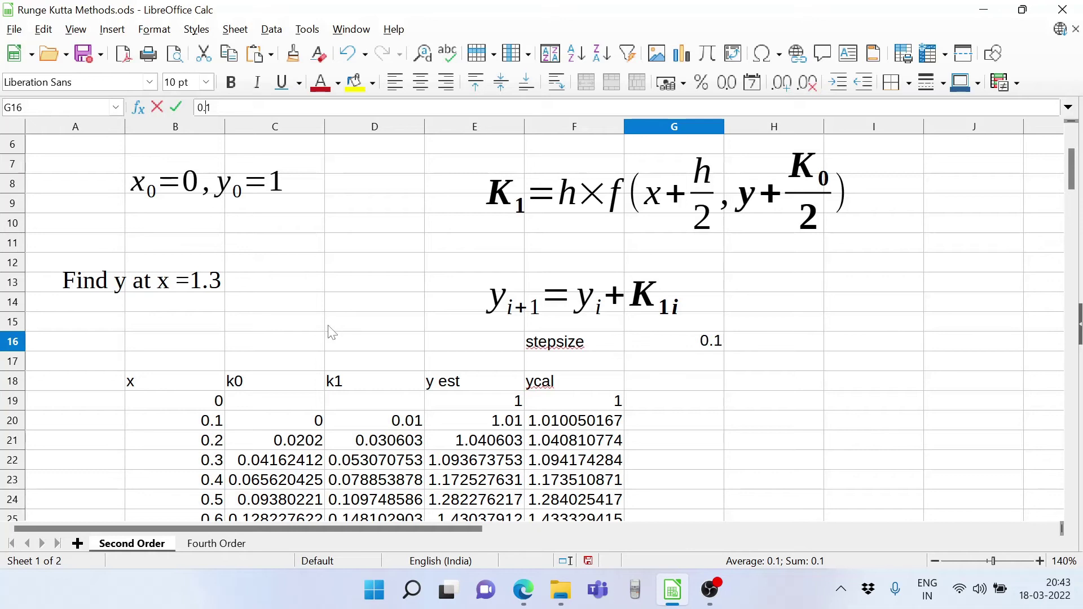
key(Left)
text(0)
key(Return)
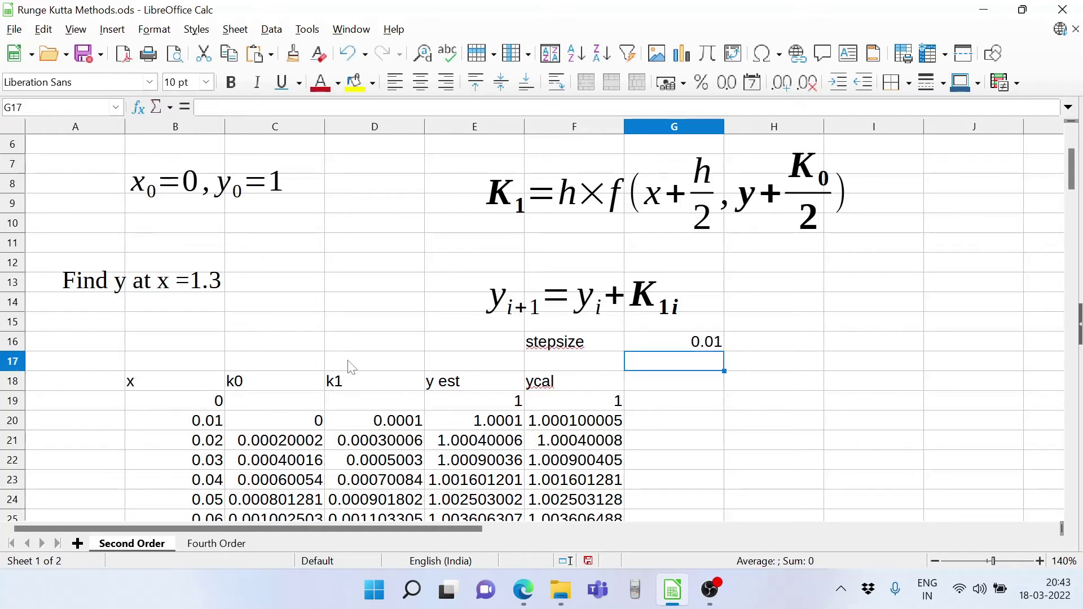
Compare y est with ycal in the x = 1.3 row for the smaller step size, and check the error cell G32.
scroll(346, 363, down, 13)
scroll(436, 402, down, 20)
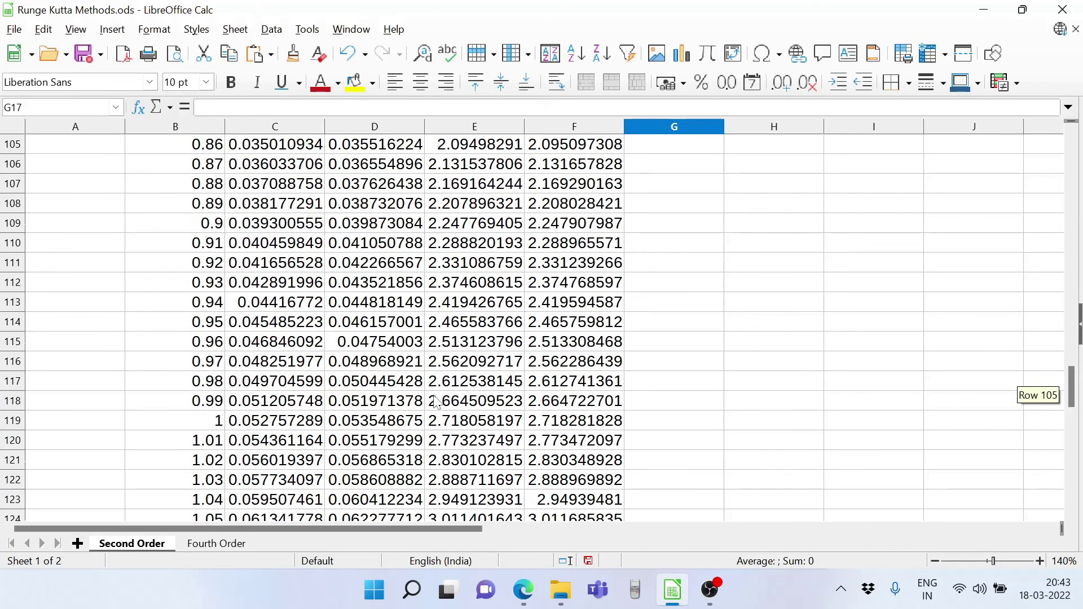
scroll(436, 402, up, 5)
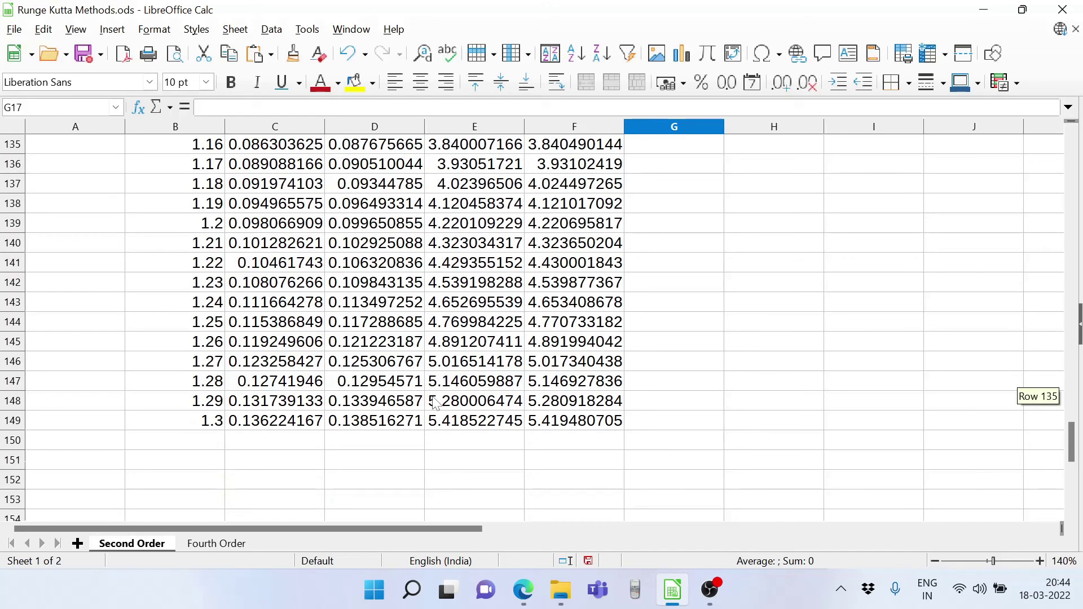
scroll(436, 402, up, 20)
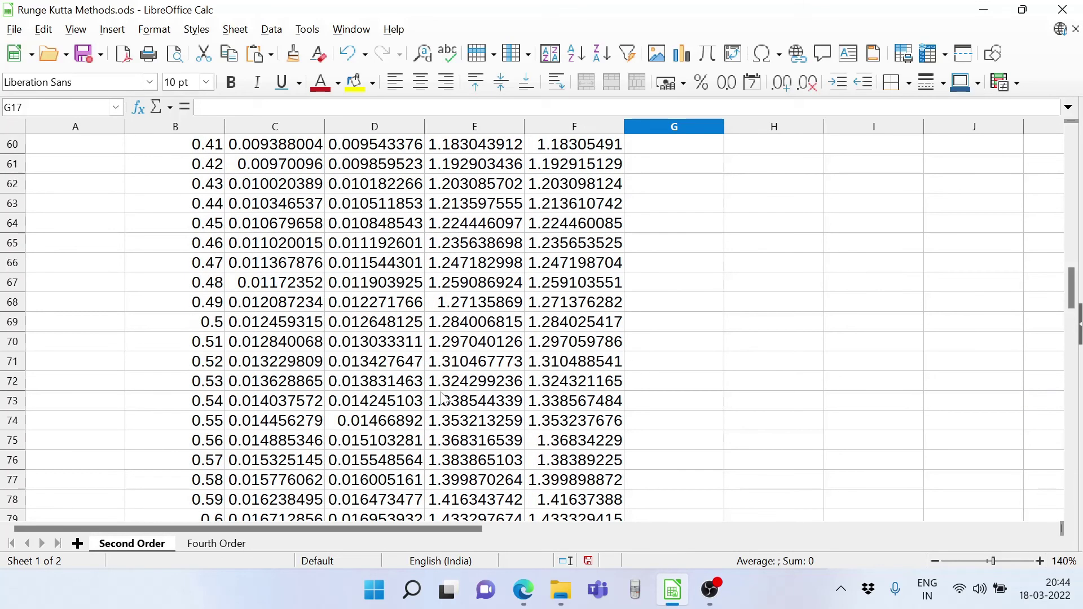
scroll(442, 398, up, 12)
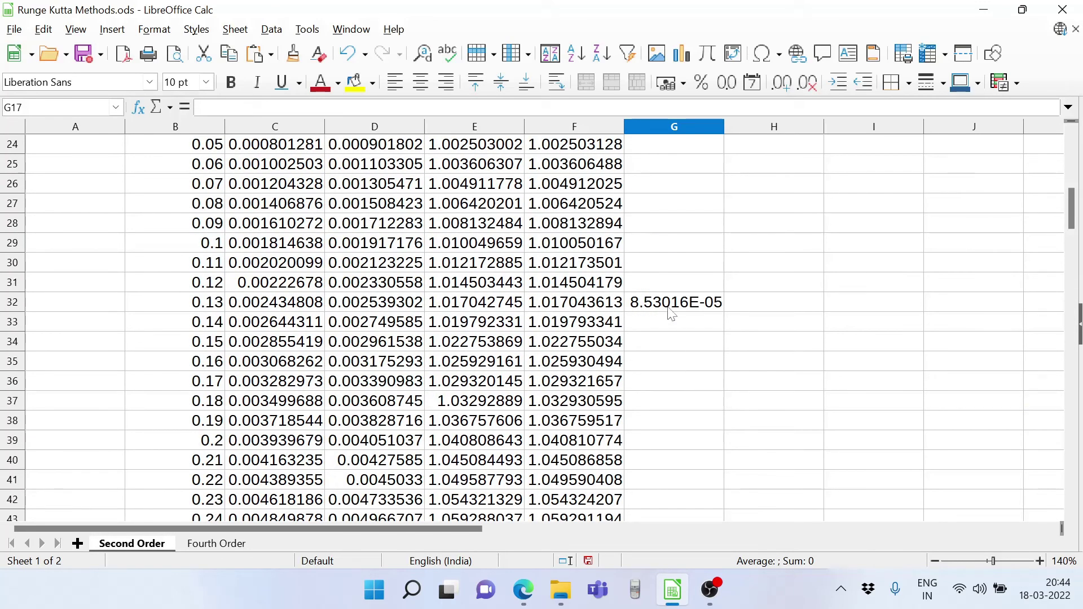
click(668, 308)
drag(722, 311, 681, 210)
click(724, 330)
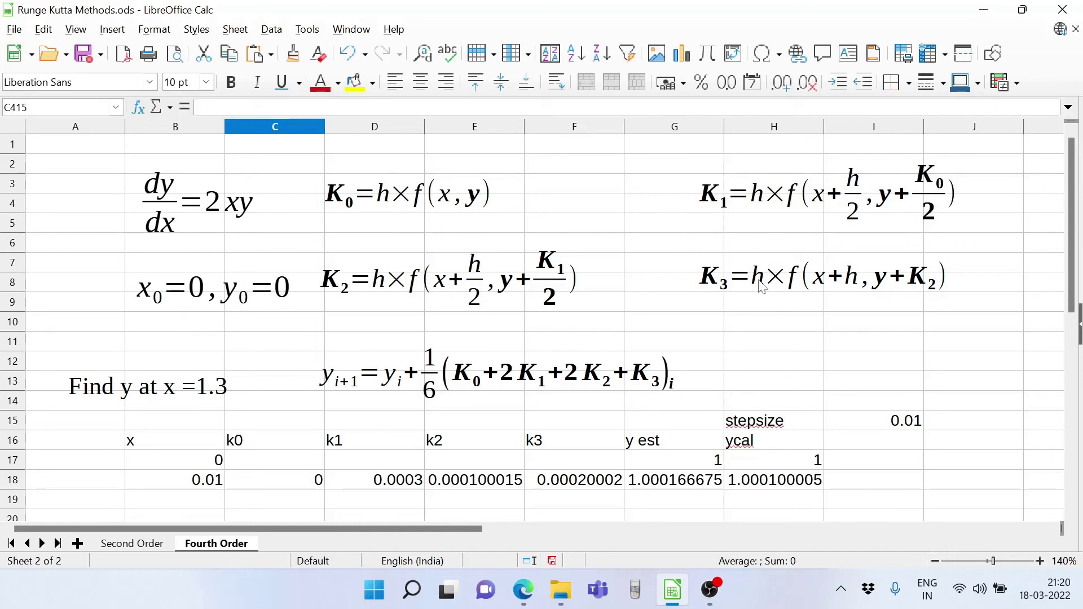
Examine the x formula in B18 and the k0 formula in C18 on the Fourth Order sheet.
scroll(172, 433, down, 1)
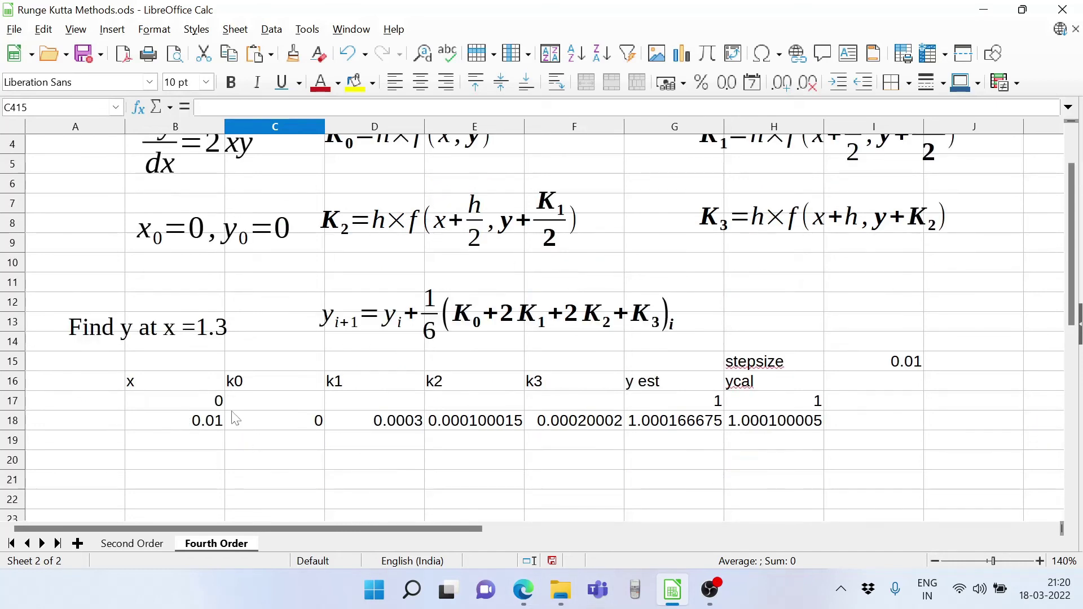
click(195, 424)
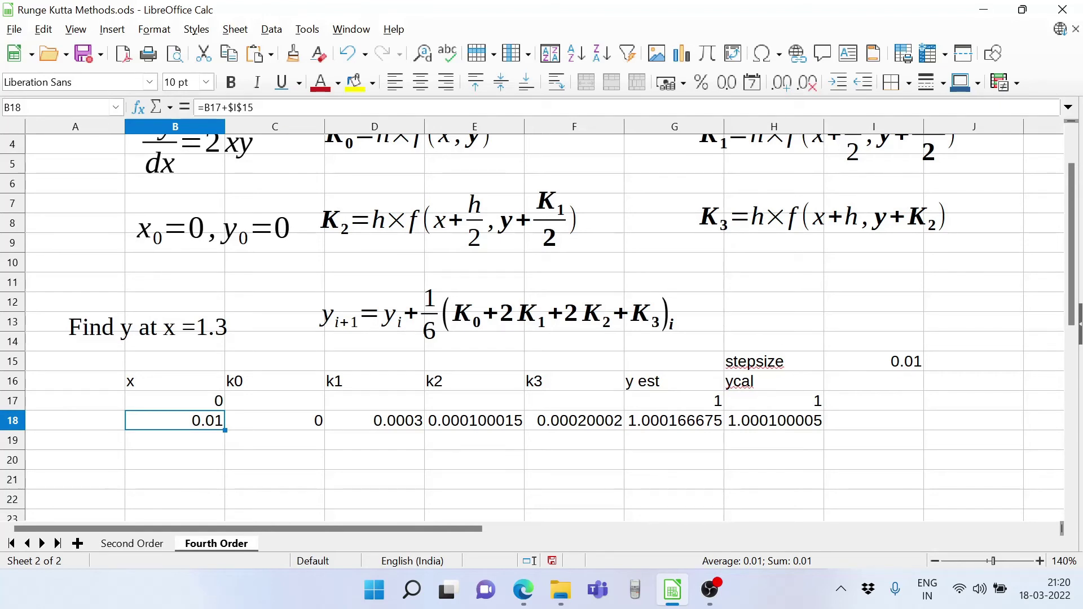
key(F2)
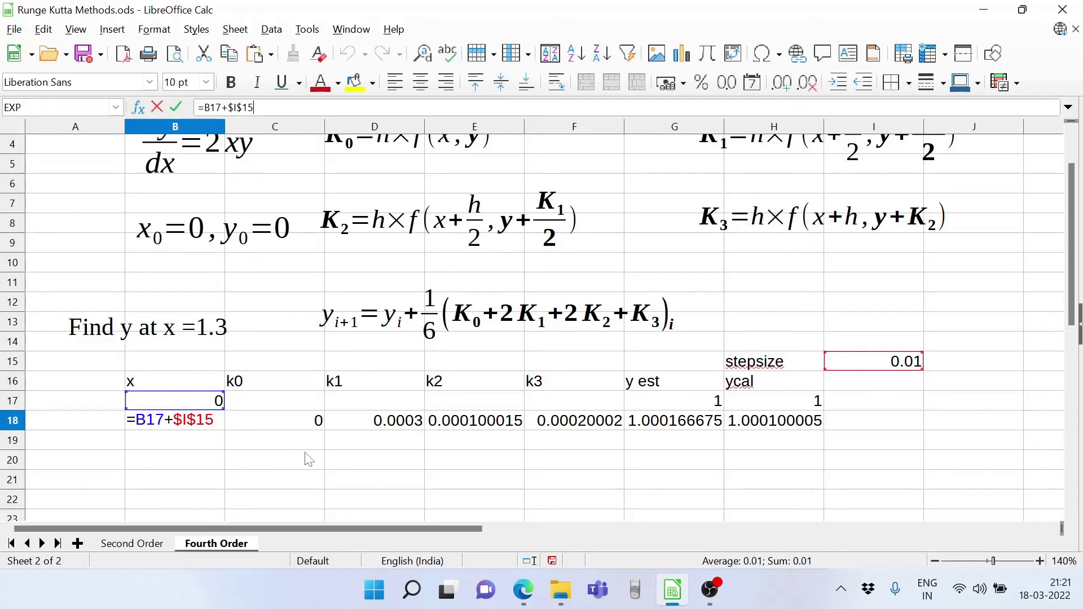
key(Escape)
click(282, 421)
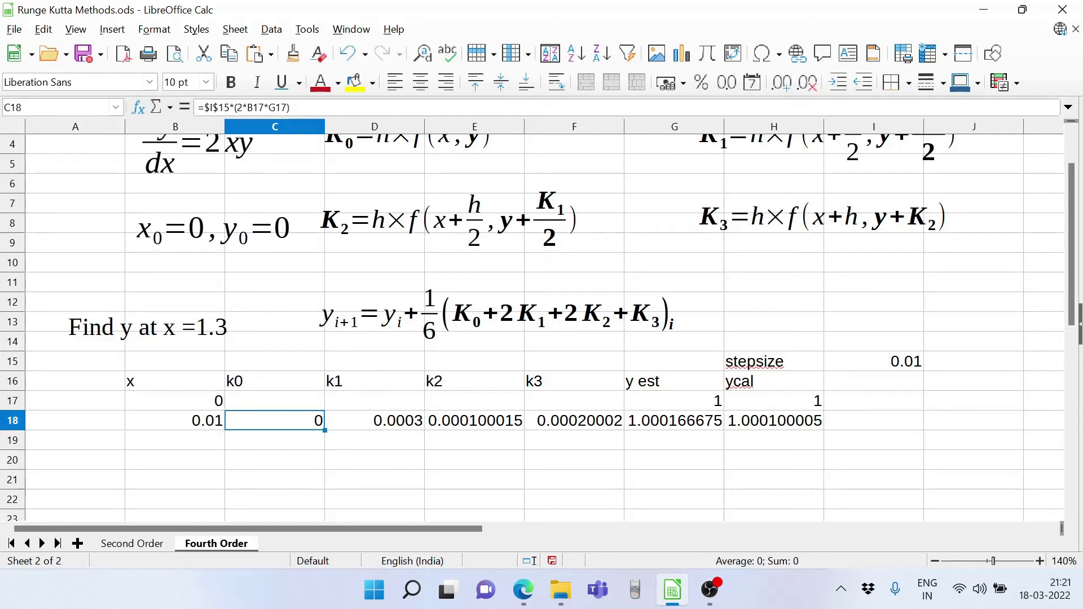
key(F2)
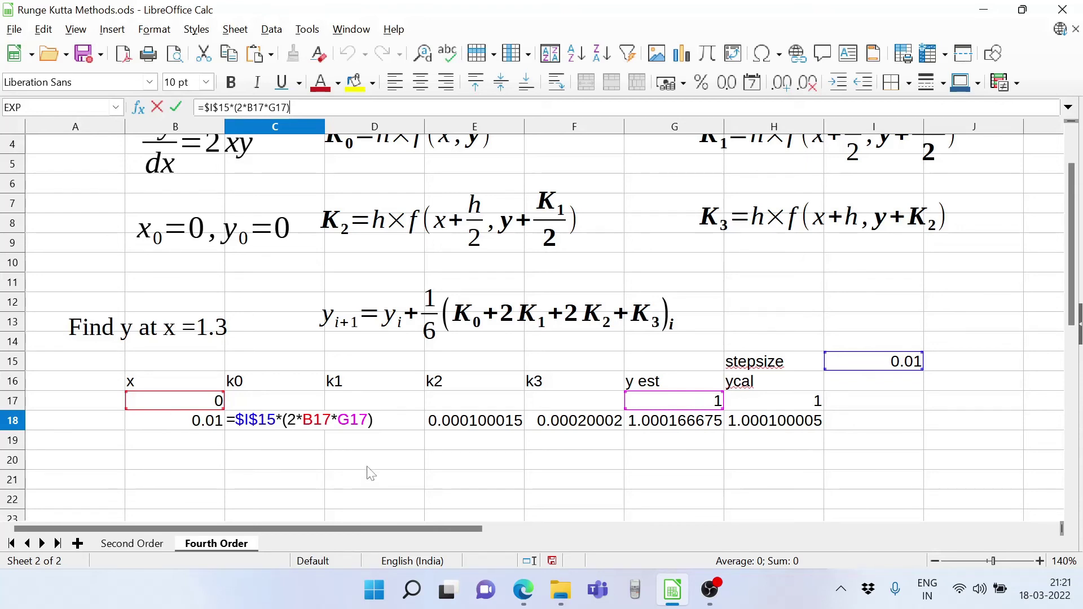
key(Return)
Correct the k1 formula in D18 to use the previous x value: =$I$15*(2*(B17+$I$15/2)*(G17+C18/2)).
click(384, 422)
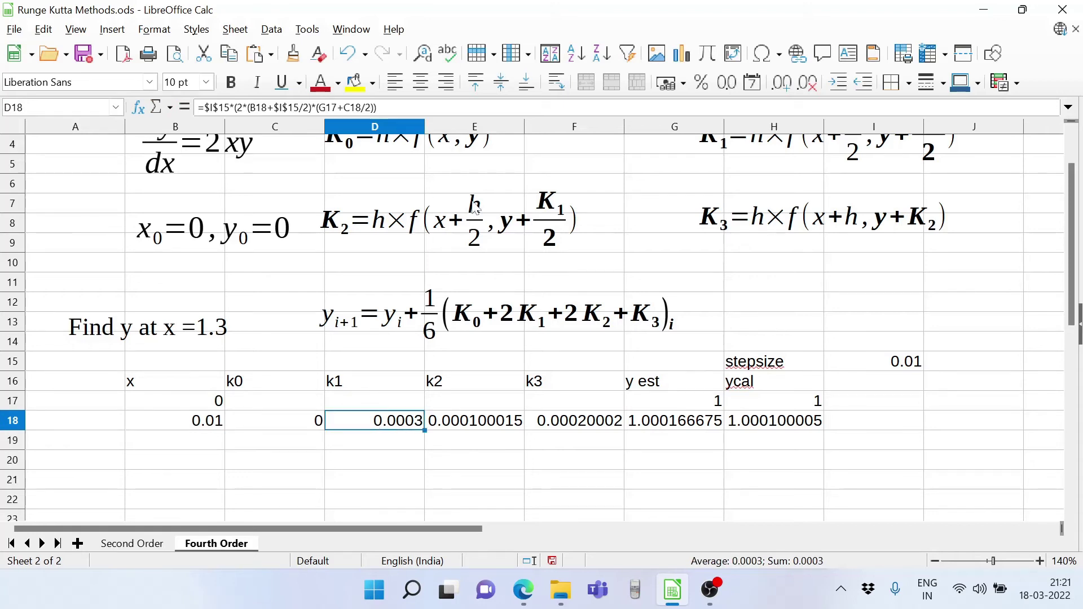
key(F2)
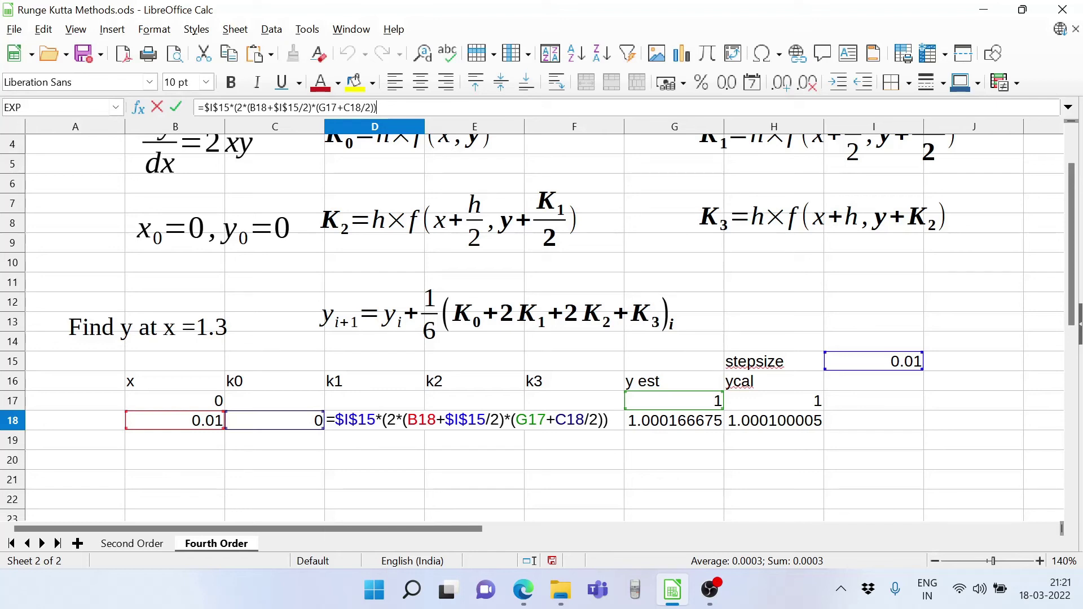
key(BackSpace)
key(BackSpace)
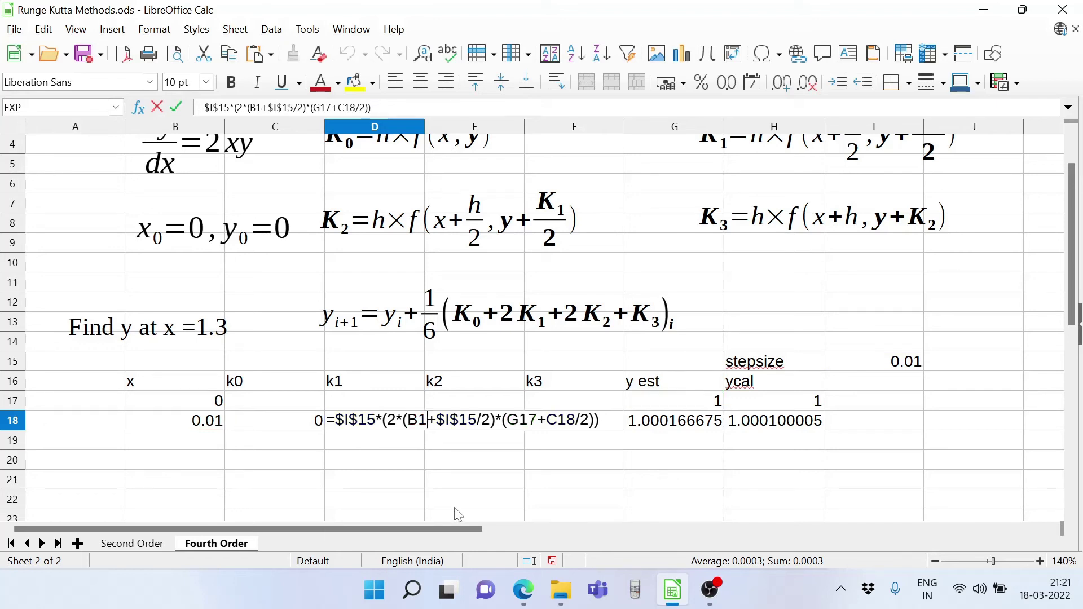
key(BackSpace)
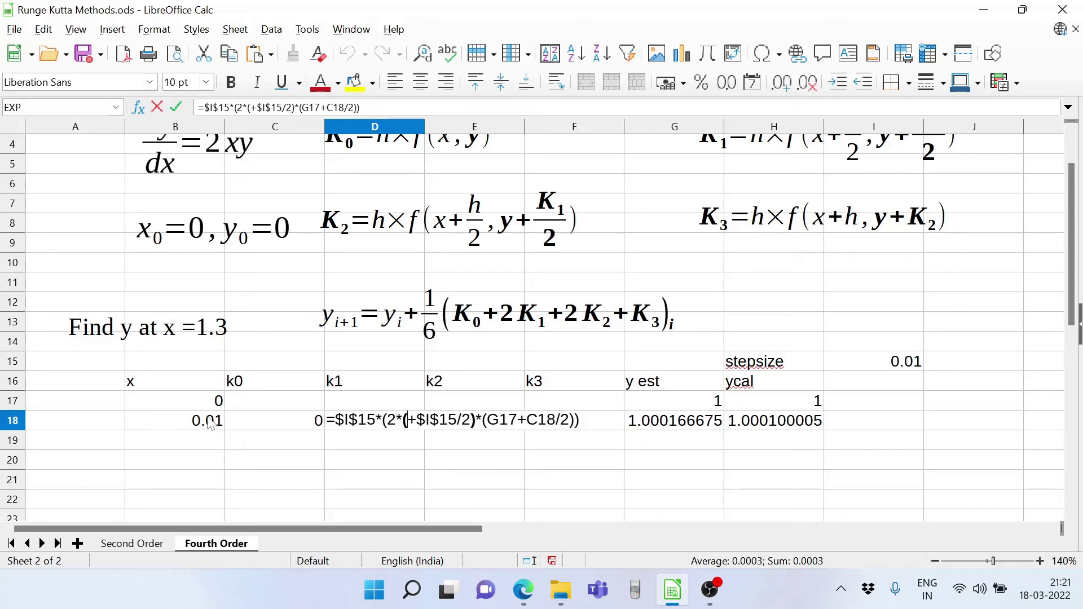
click(184, 403)
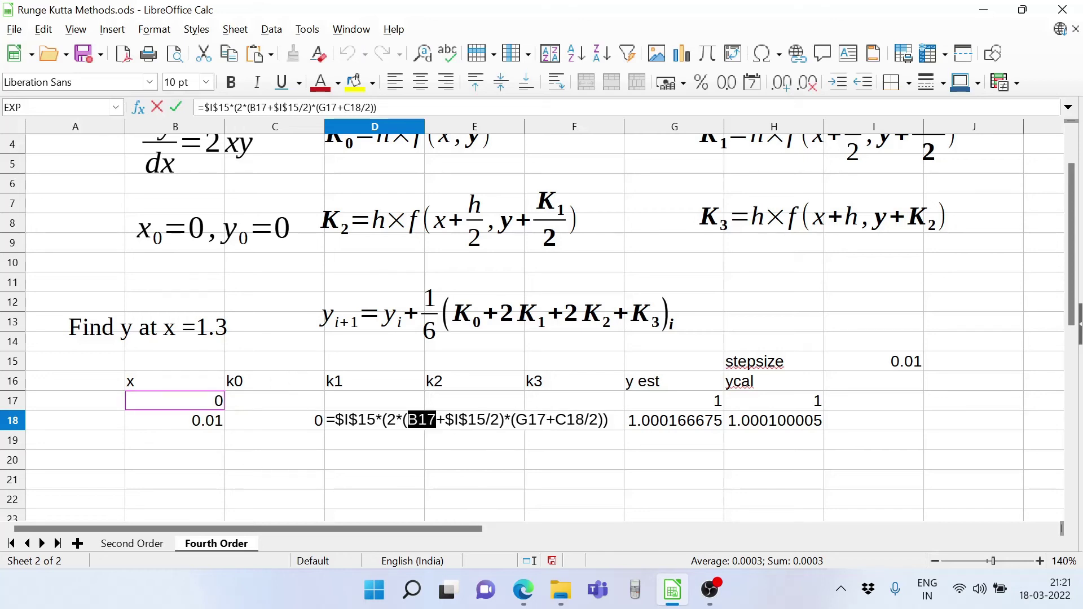
key(Return)
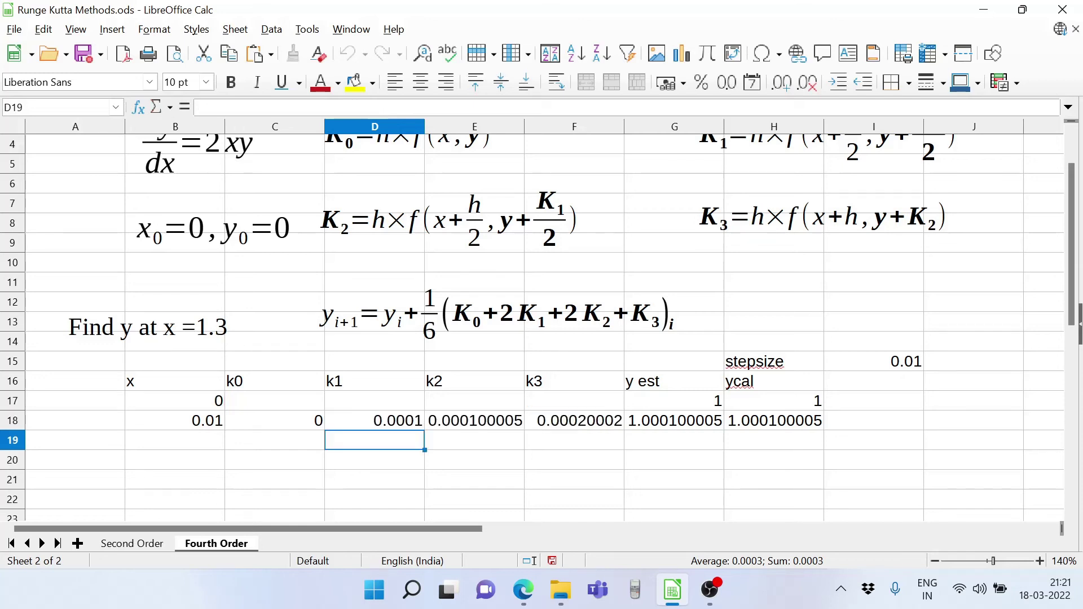
Review the cell references of the corrected k1 formula in D18.
click(364, 421)
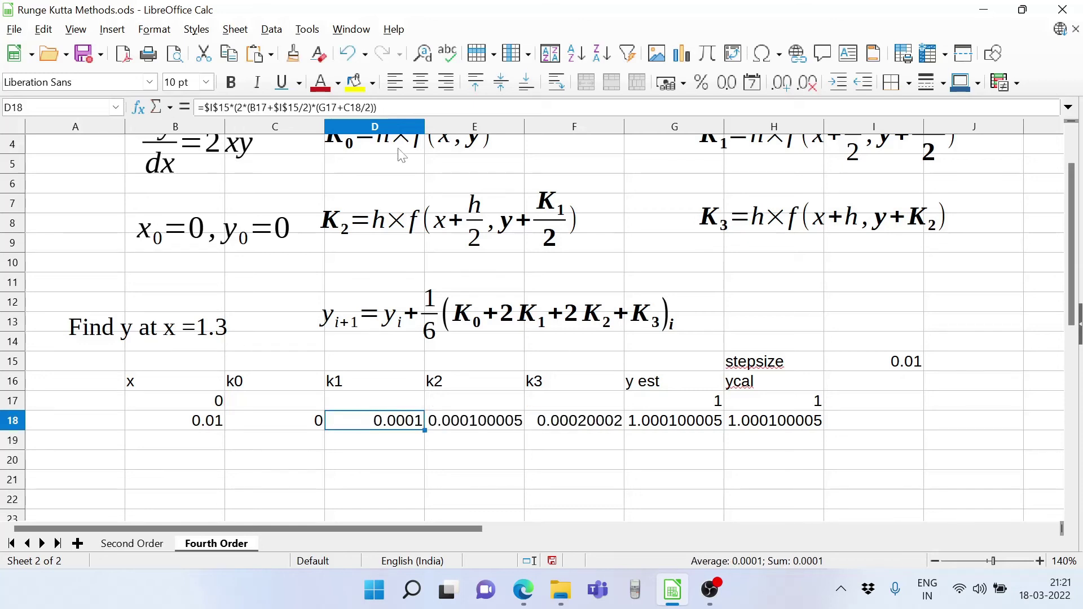
key(F2)
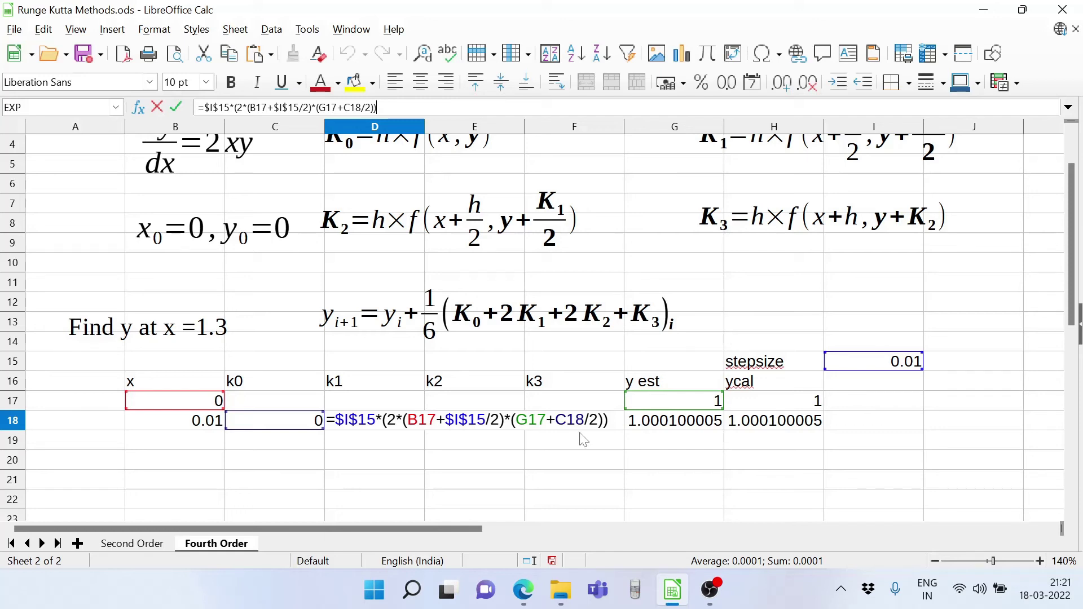
key(Return)
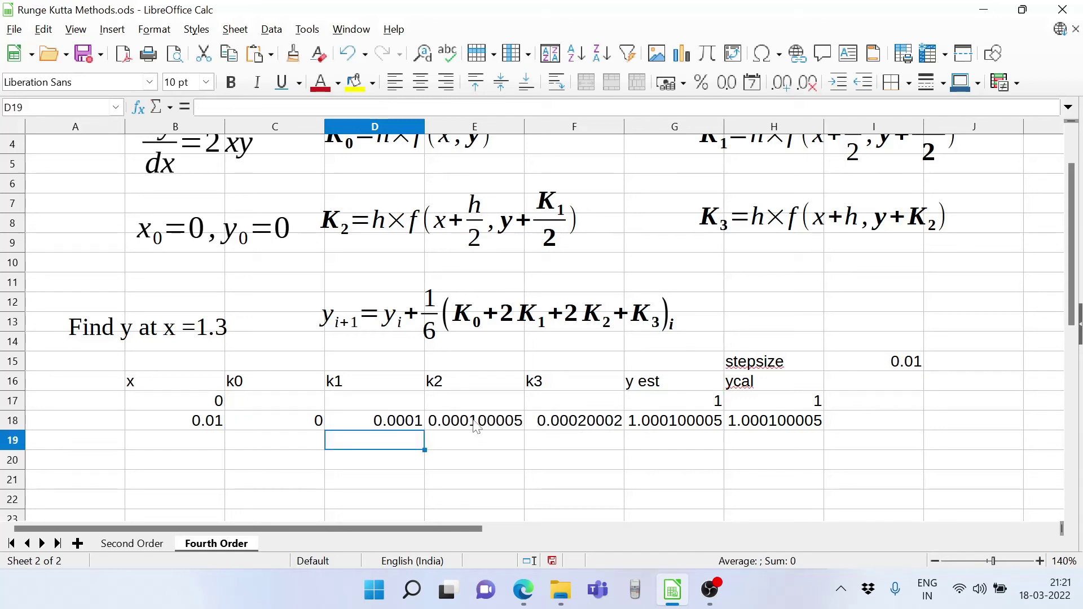
click(377, 422)
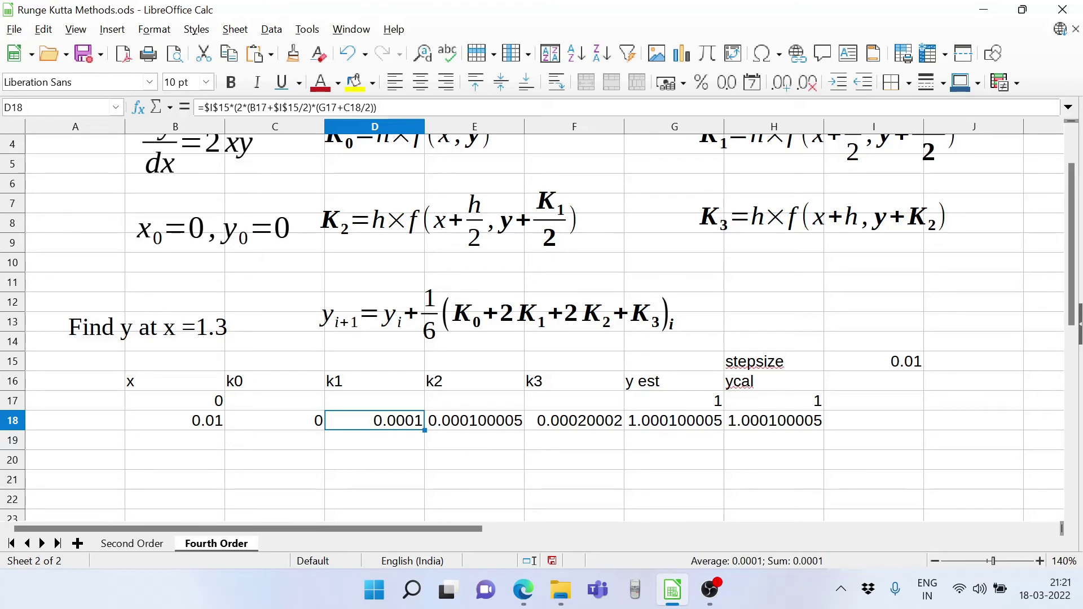
key(F2)
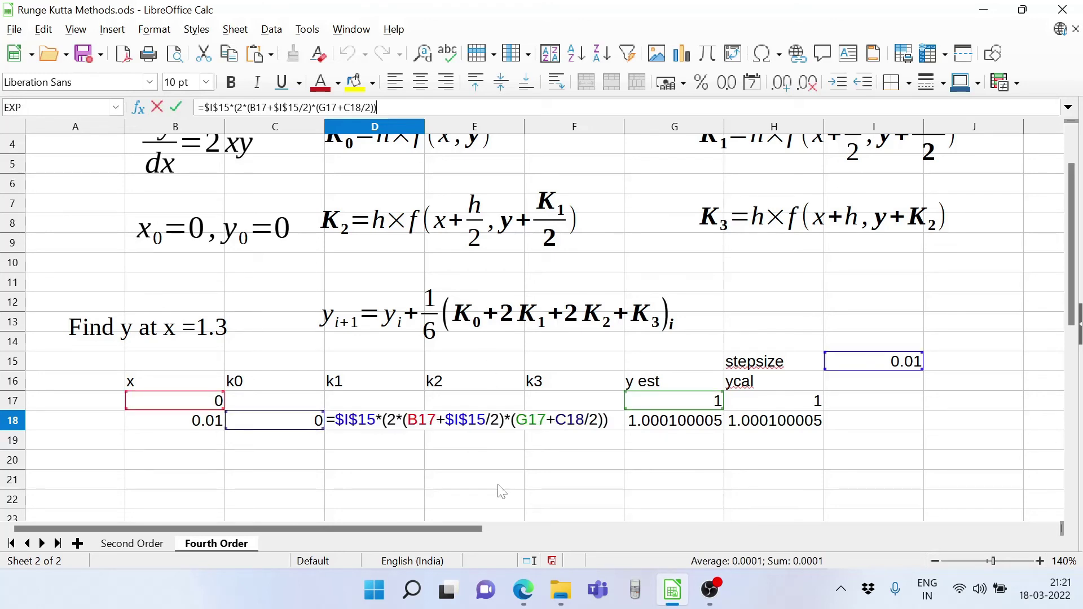
key(Return)
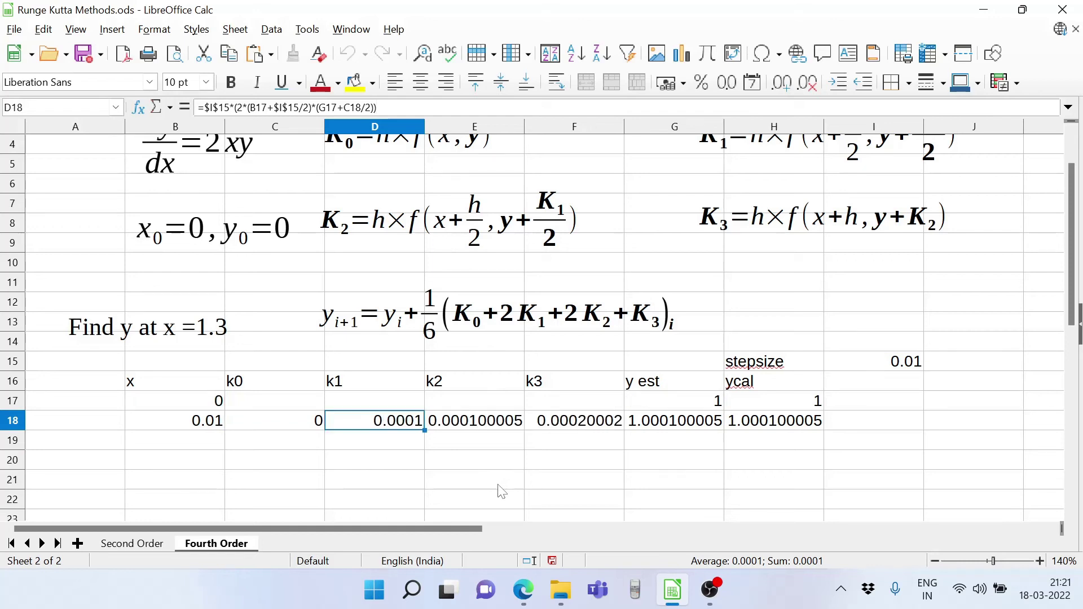
Examine the k2 formula in E18 and the k3 formula in F18 against the K2 and K3 equations.
click(475, 424)
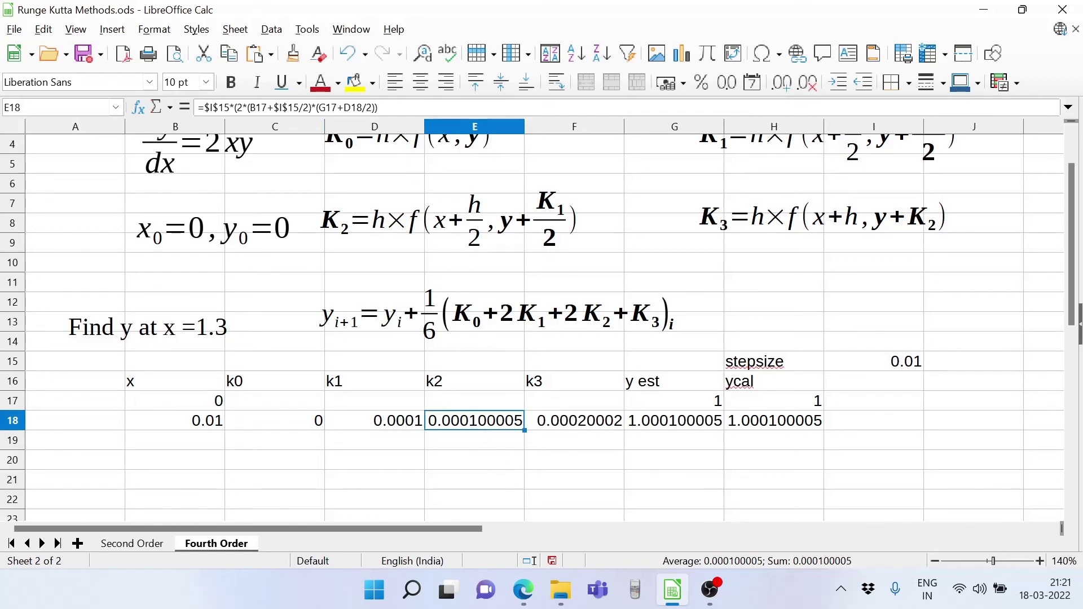
key(F2)
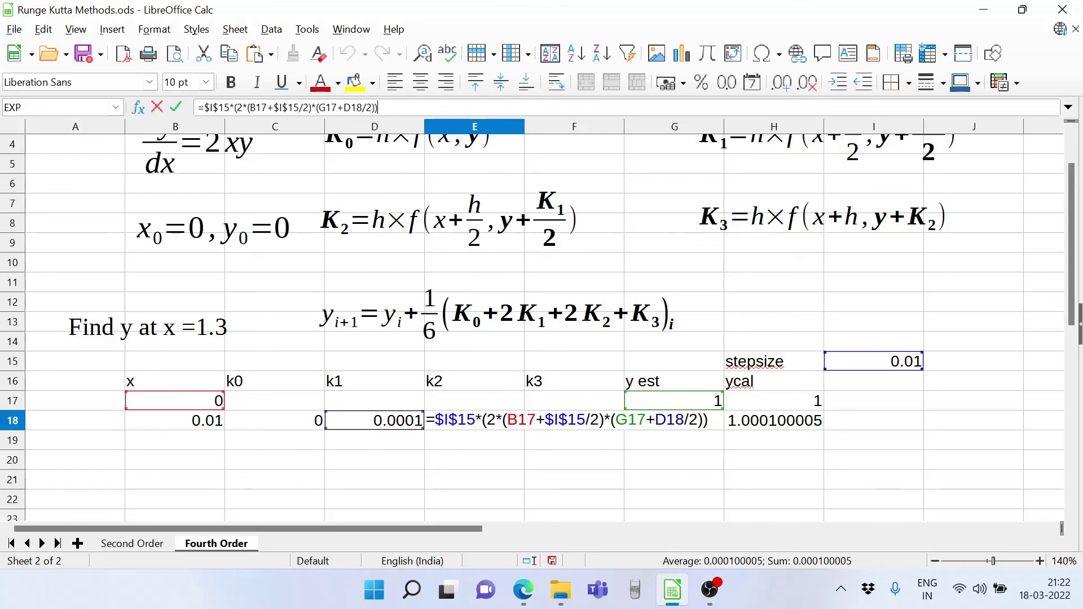
key(Return)
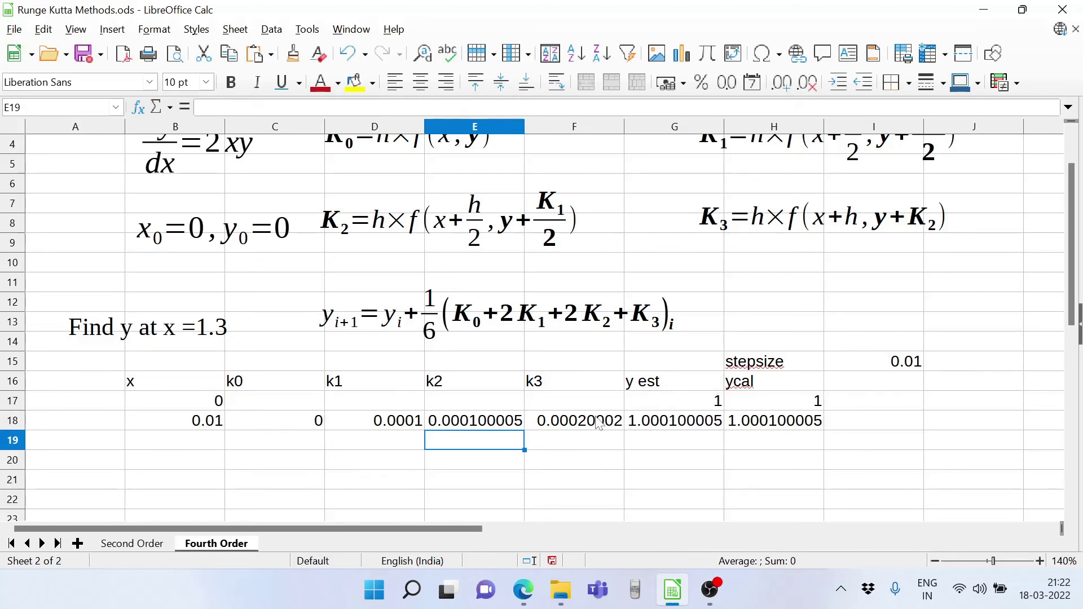
click(575, 420)
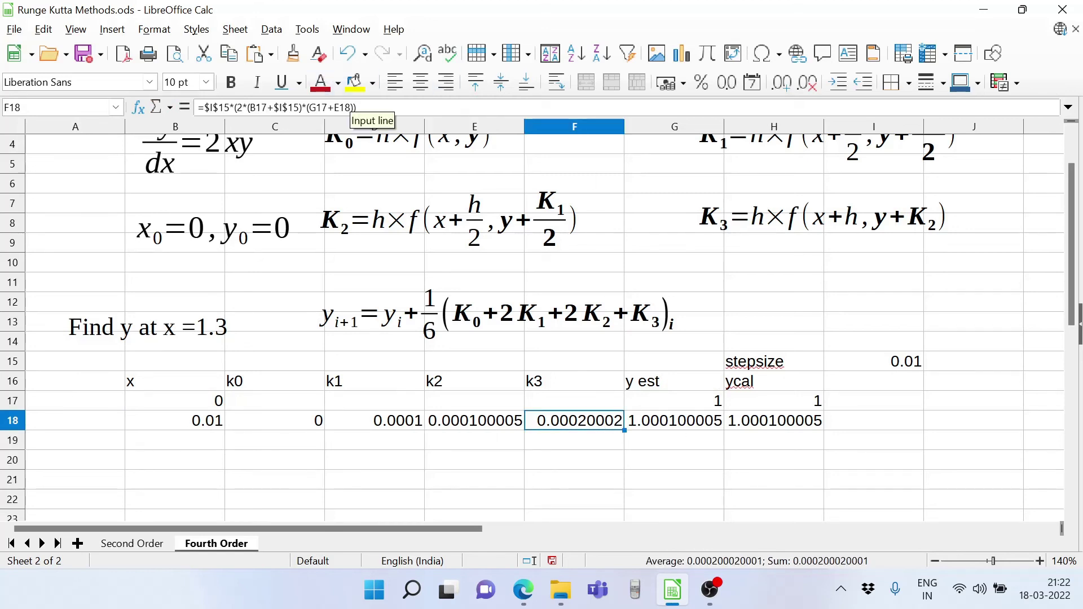
click(362, 107)
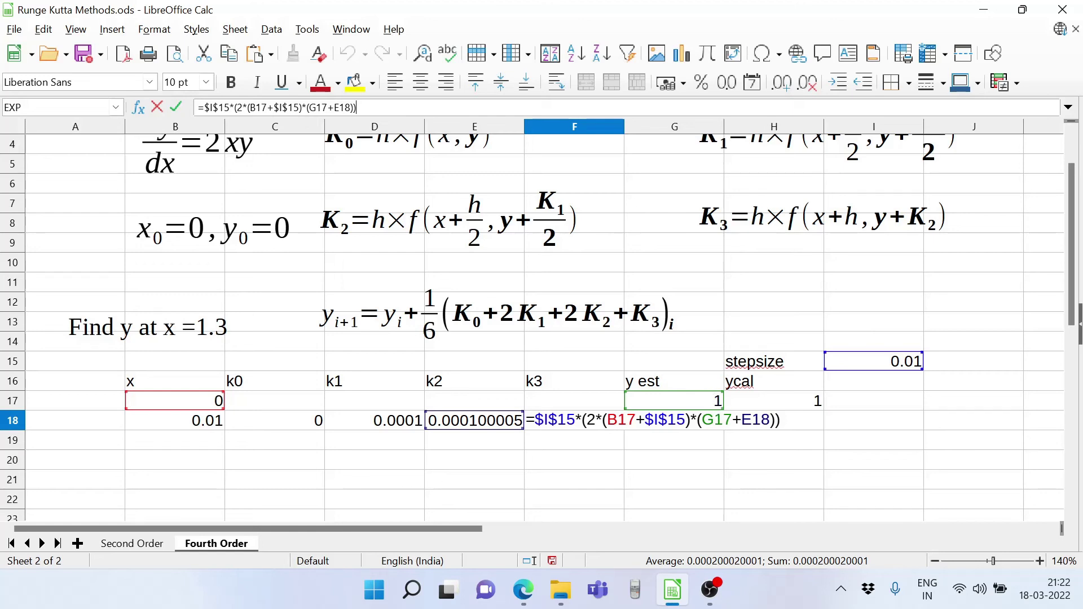
key(Return)
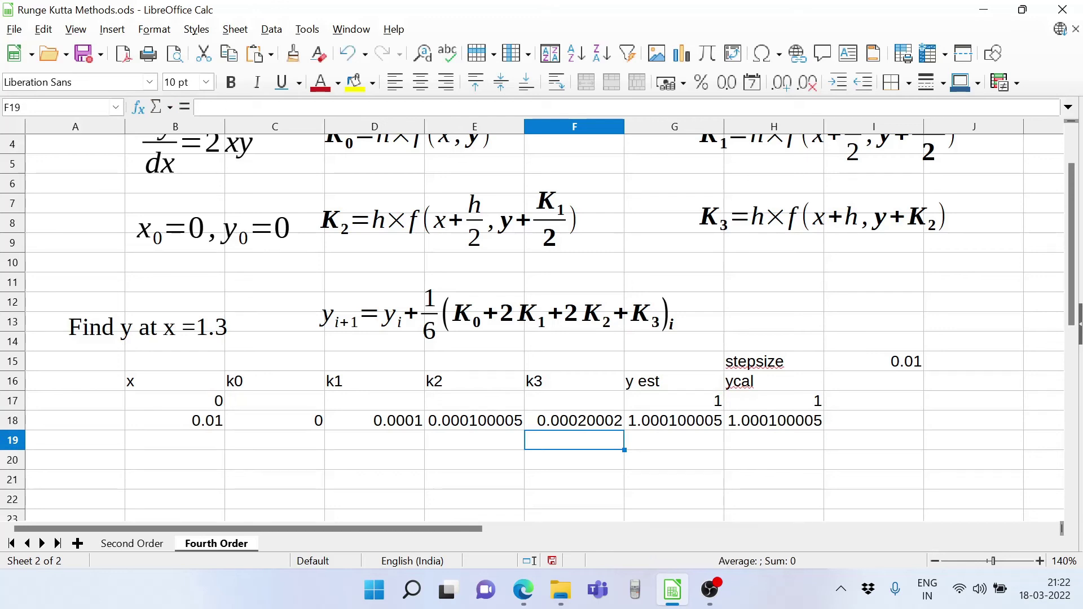
Examine the y est formula in G18 against the fourth-order weighted-sum equation.
click(673, 424)
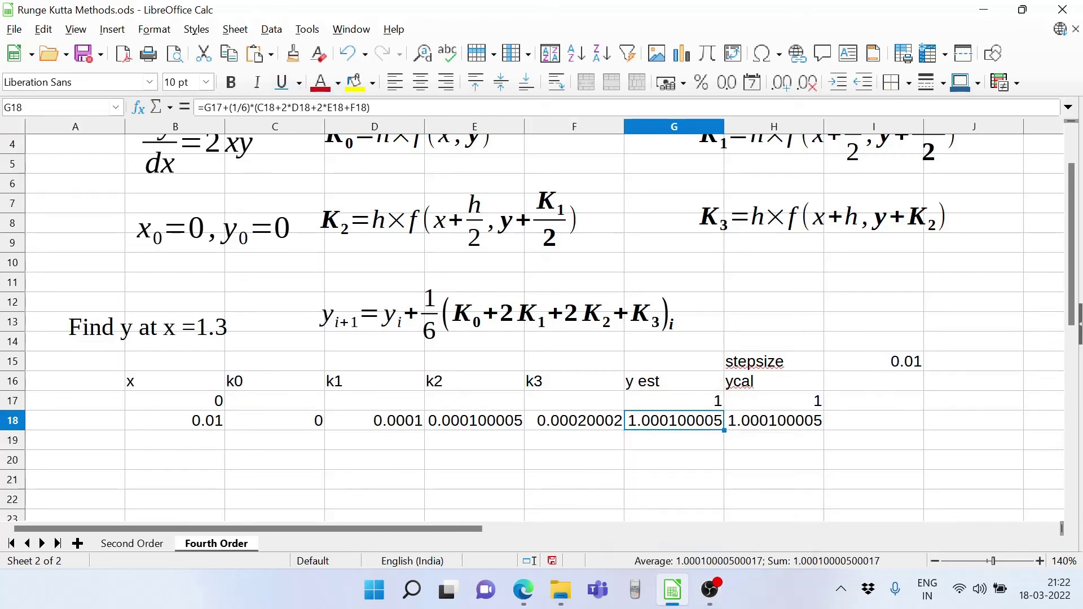
key(F2)
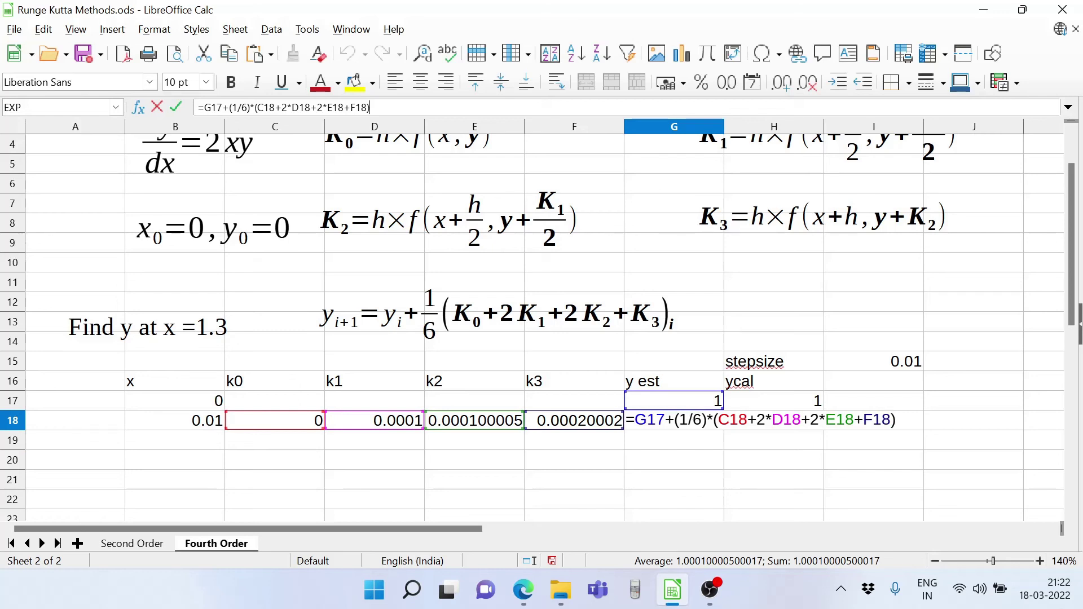
key(Return)
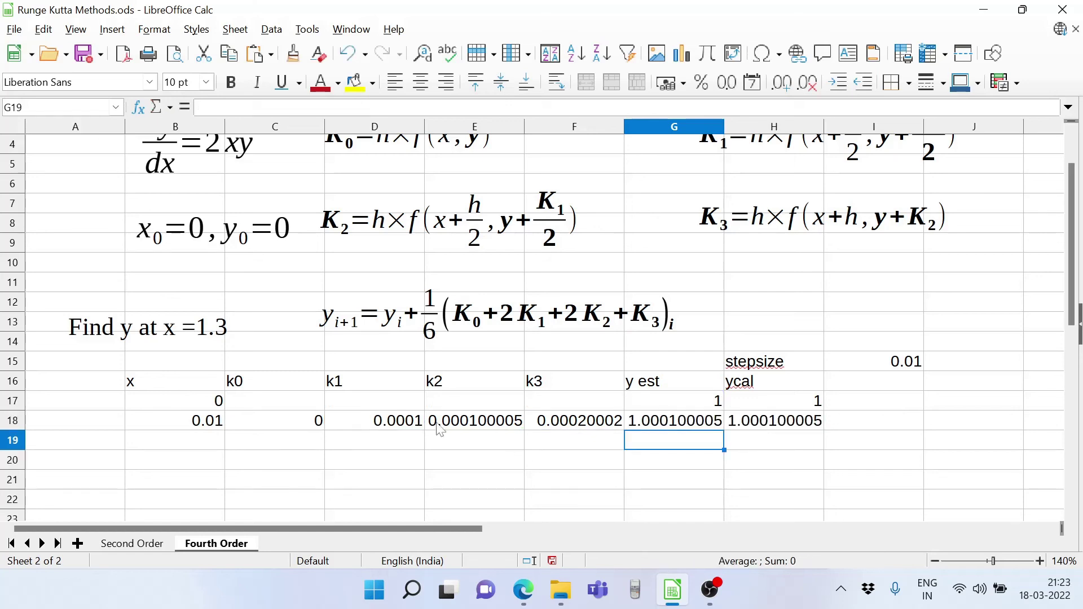
Fill the fourth-order formulas in B18:H18 down through row 234.
drag(175, 426, 812, 428)
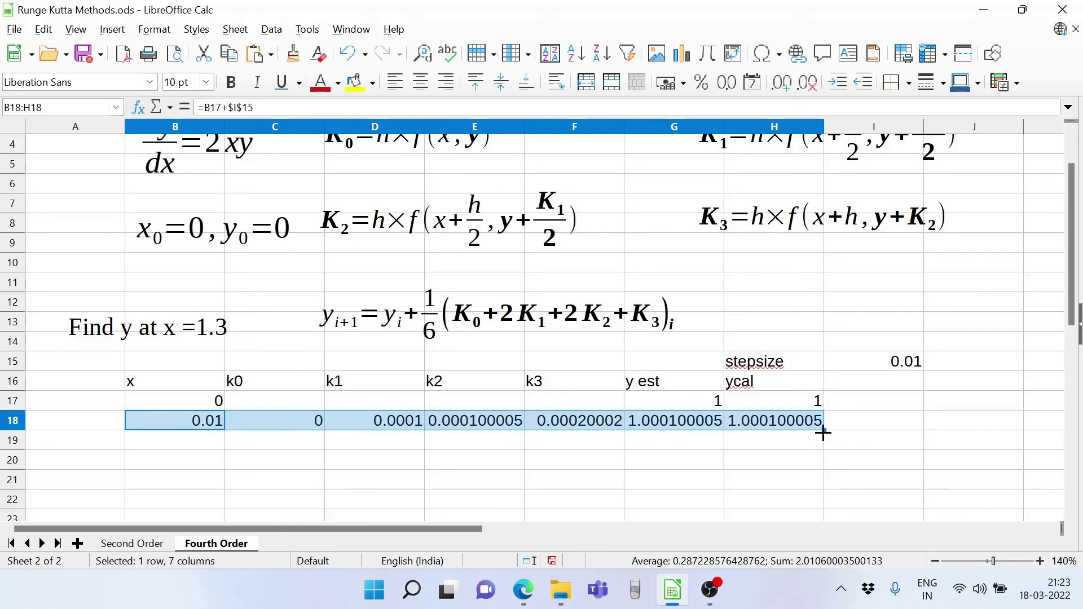
drag(824, 432, 799, 519)
Delete the table rows beyond x = 1.3 by clearing B148:H234.
scroll(640, 449, up, 2)
scroll(640, 447, up, 20)
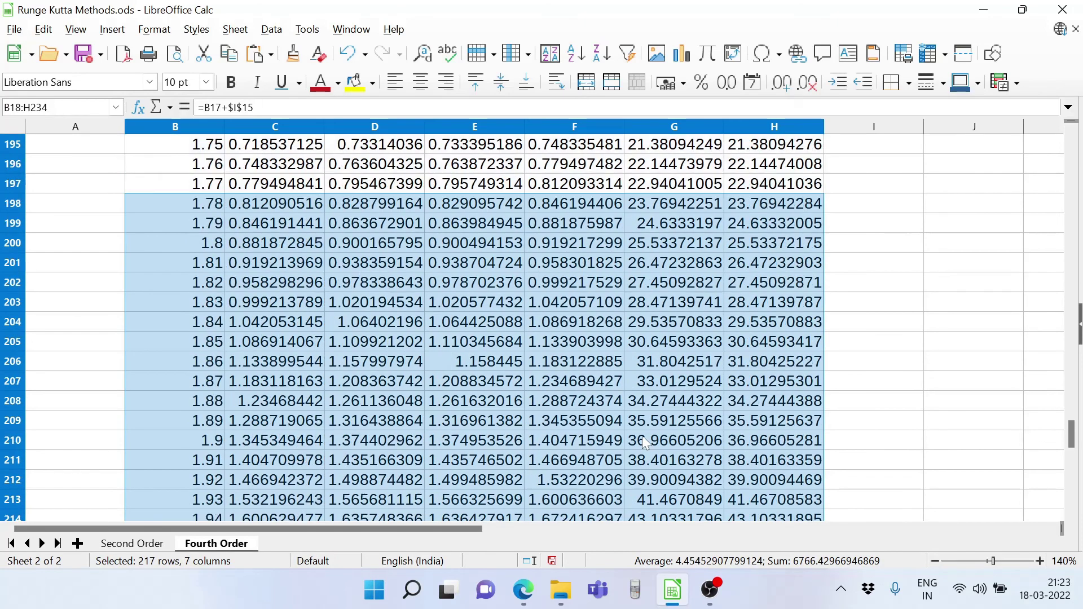
scroll(642, 435, up, 3)
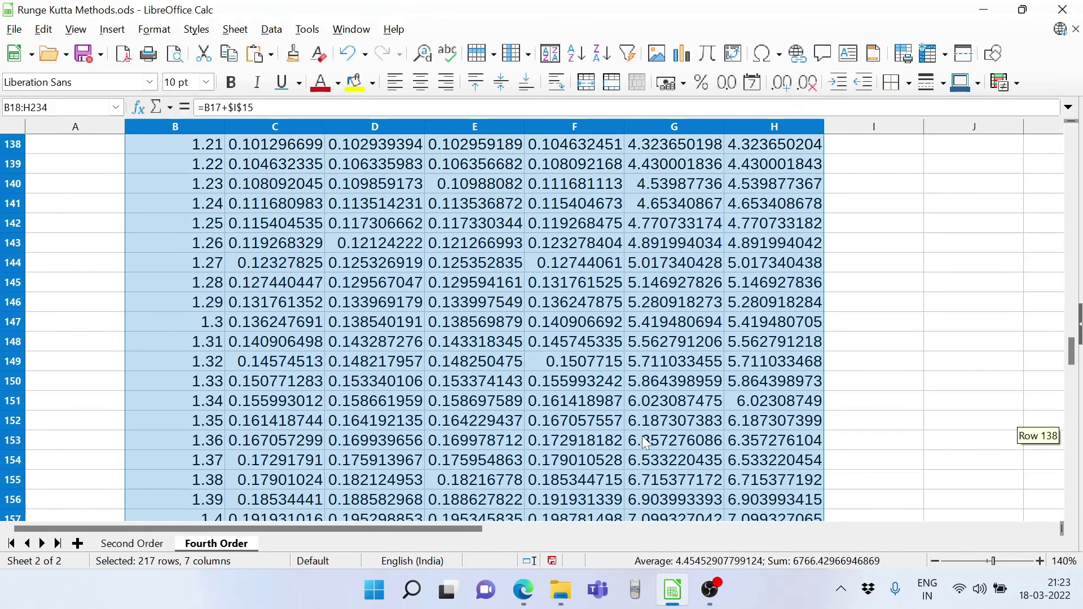
scroll(209, 333, down, 1)
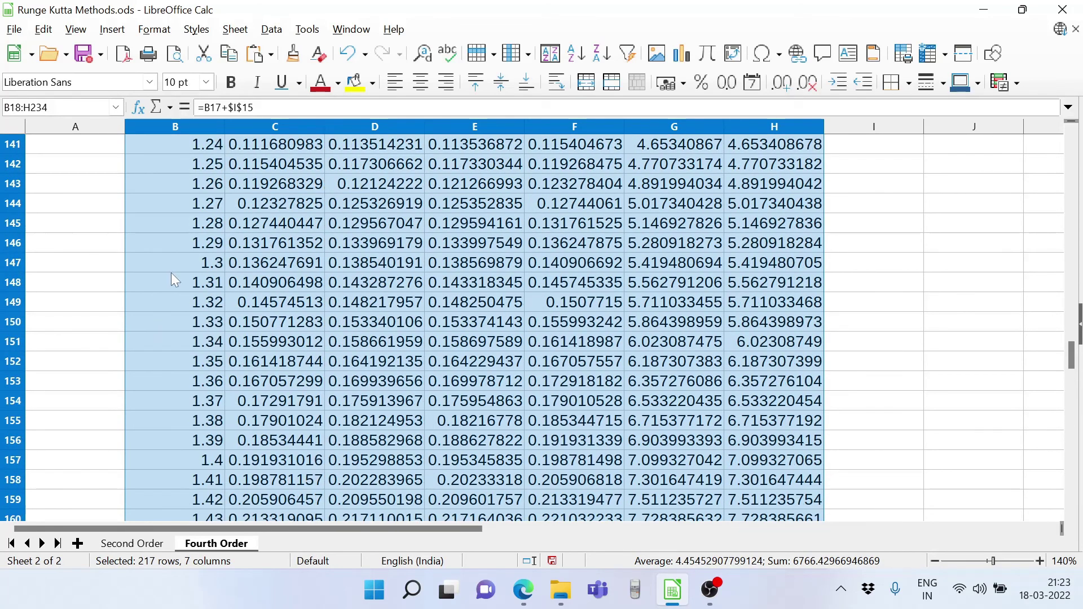
drag(163, 281, 766, 310)
key(ctrl+shift+Down)
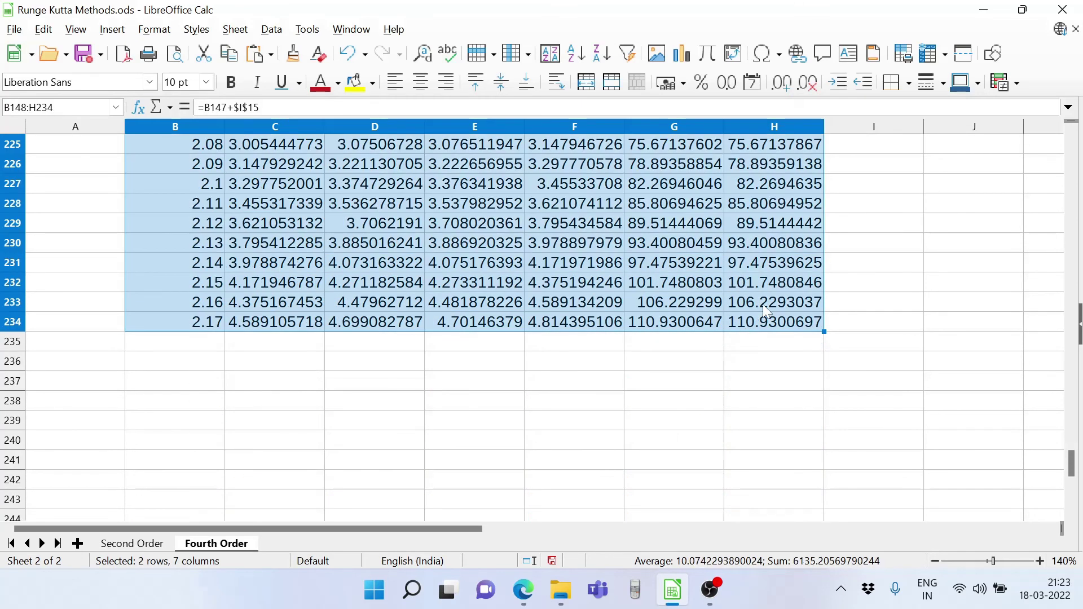
key(Delete)
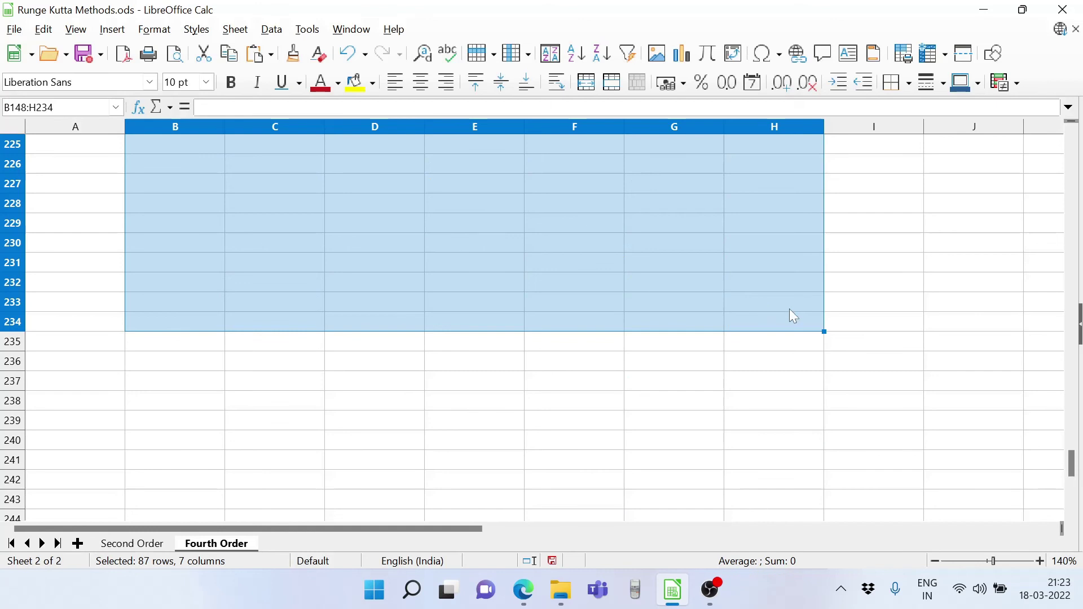
click(745, 464)
Begin the percentage-error formula in I147, beside the x = 1.3 row, with =100*.
scroll(763, 461, up, 6)
scroll(763, 462, up, 20)
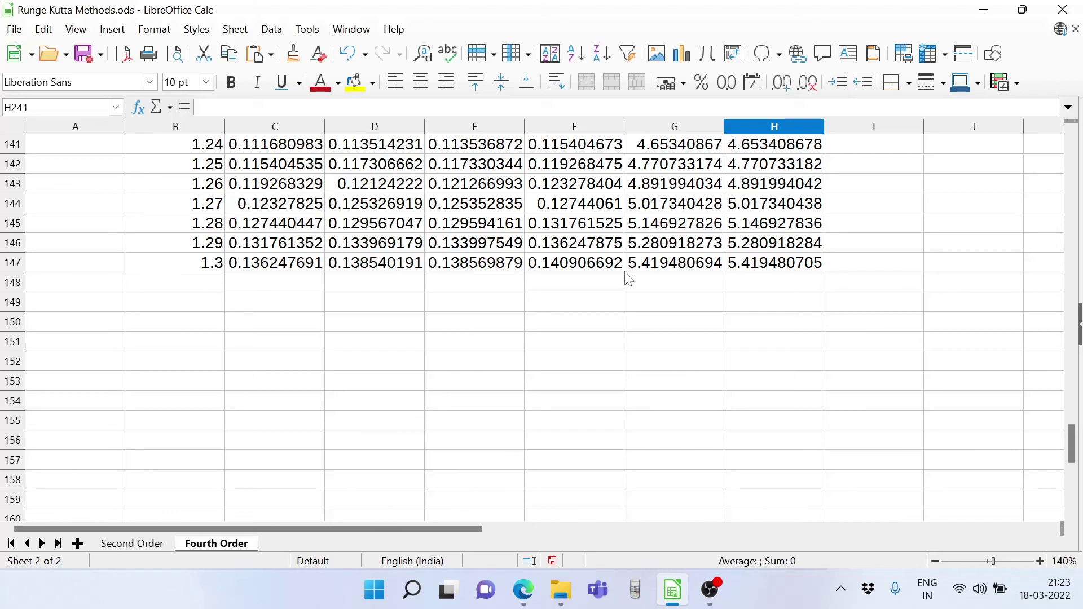
click(865, 267)
text(=)
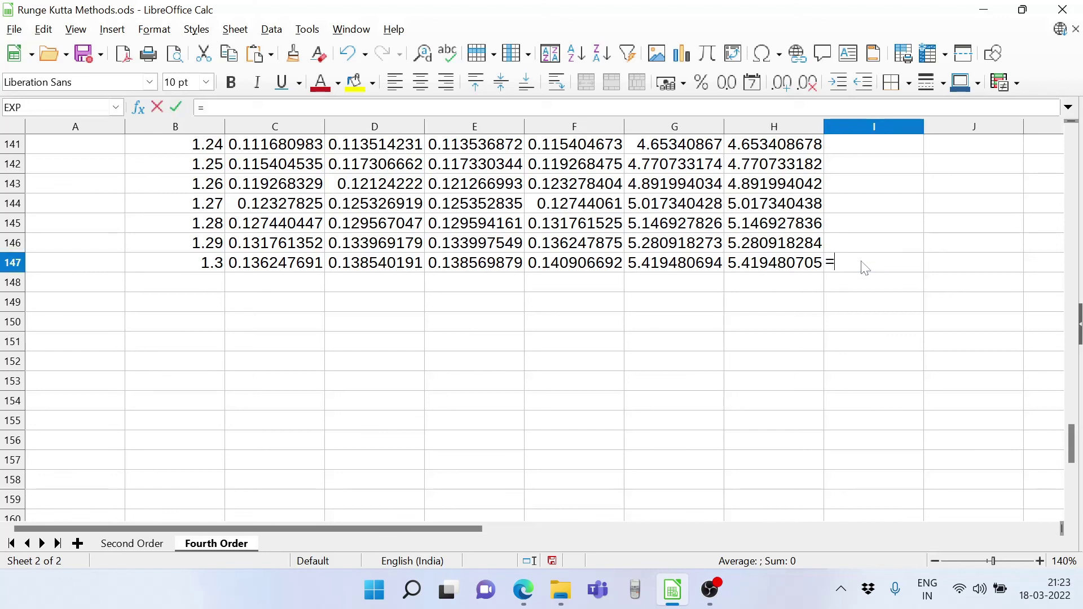
text(()
text(100)
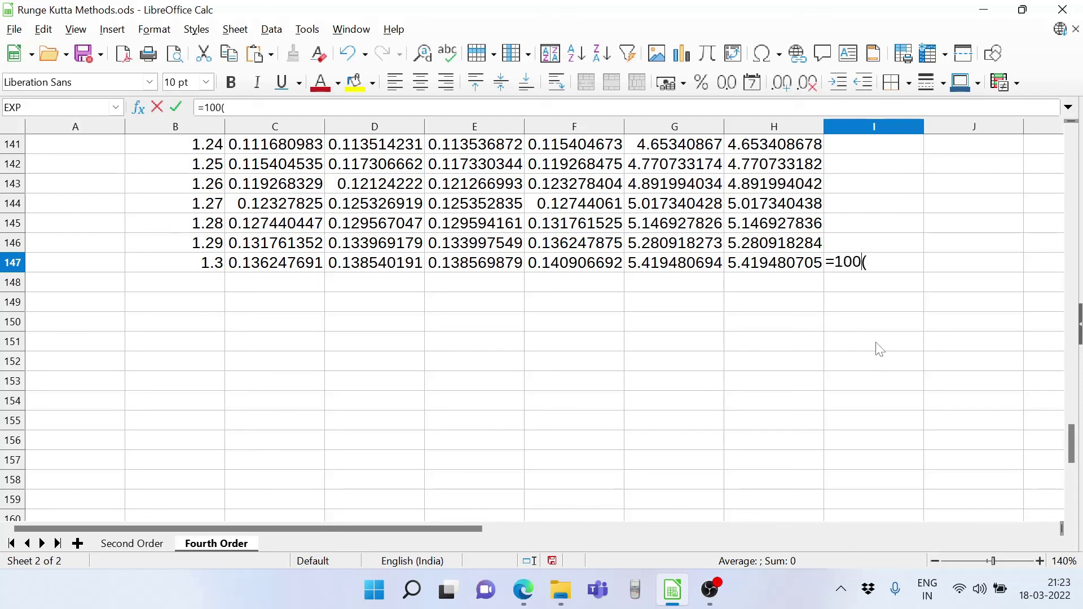
text(*)
click(781, 274)
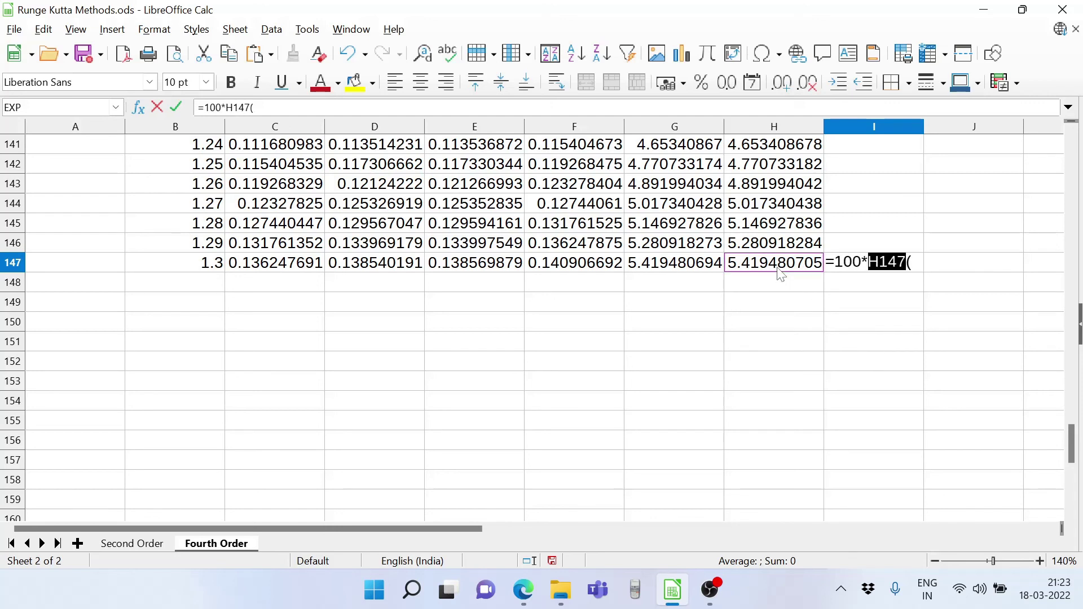
key(Right)
key(BackSpace)
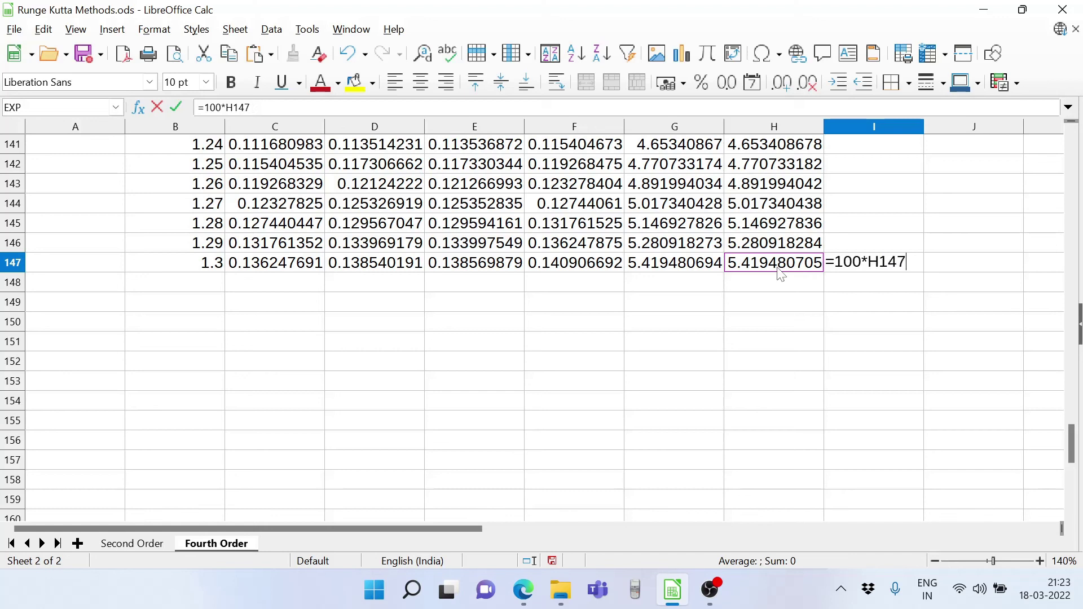
key(BackSpace)
key(BackSpace)
key(BackSpace)
key(BackSpace)
key(Return)
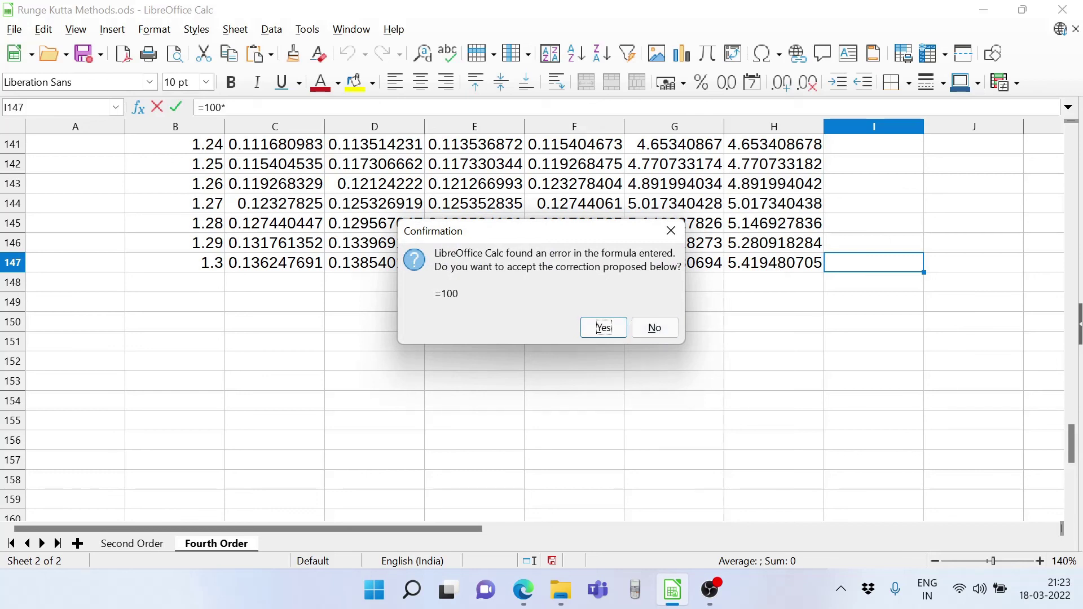
click(670, 233)
Complete the percentage-error formula in I147 as =100*(H147-G147)/H147.
click(884, 265)
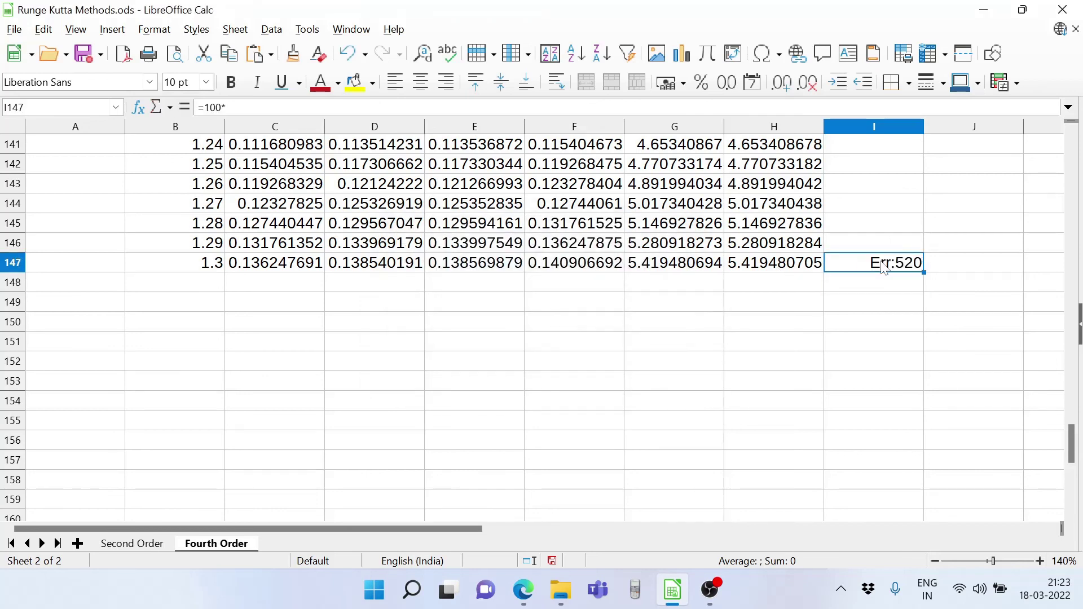
click(339, 106)
text(()
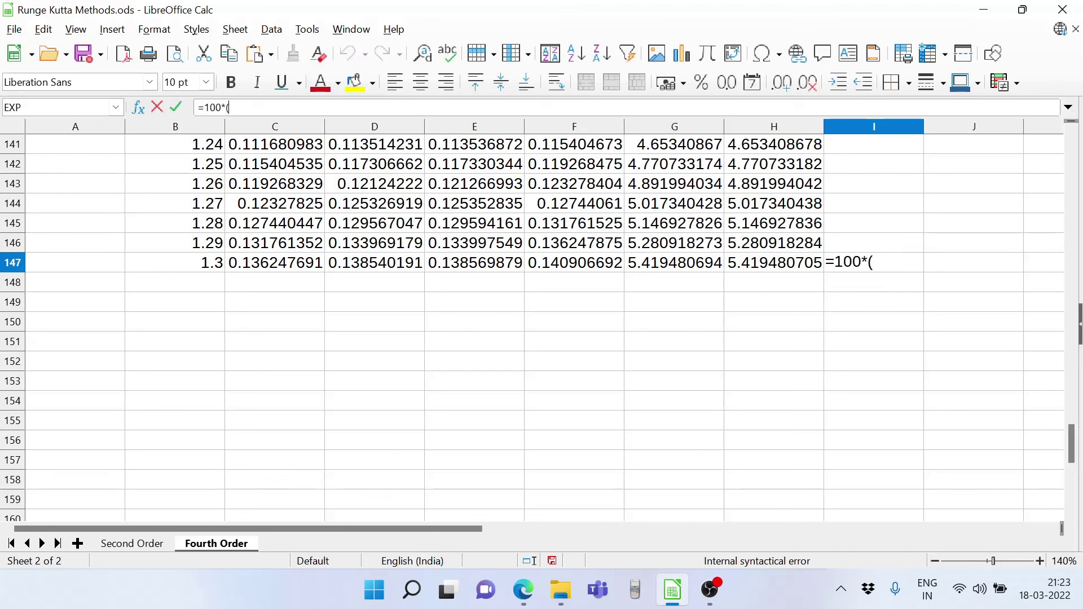
click(753, 270)
text(-)
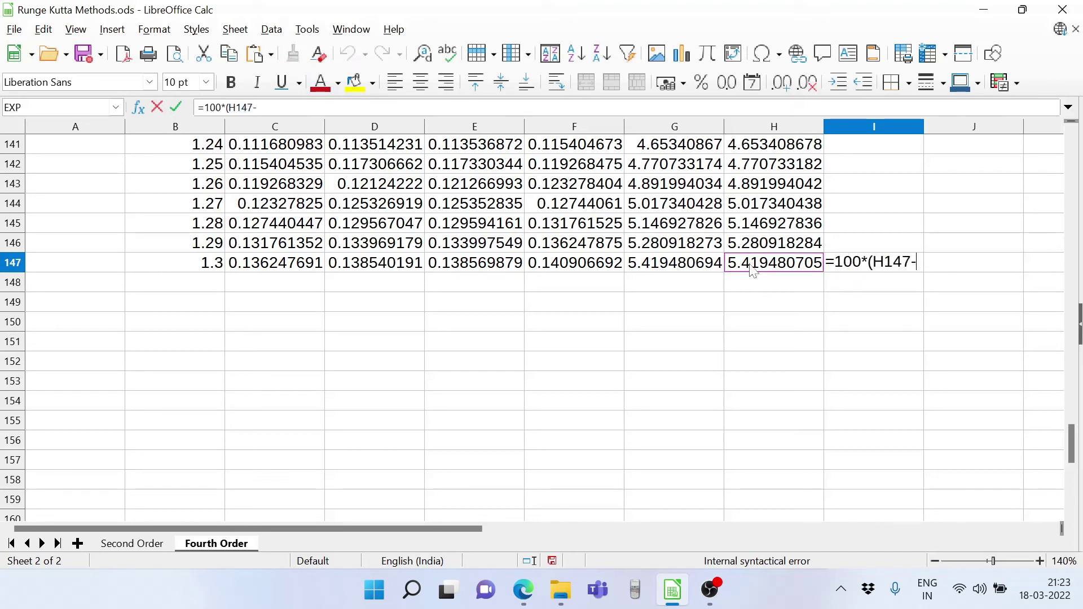
click(677, 273)
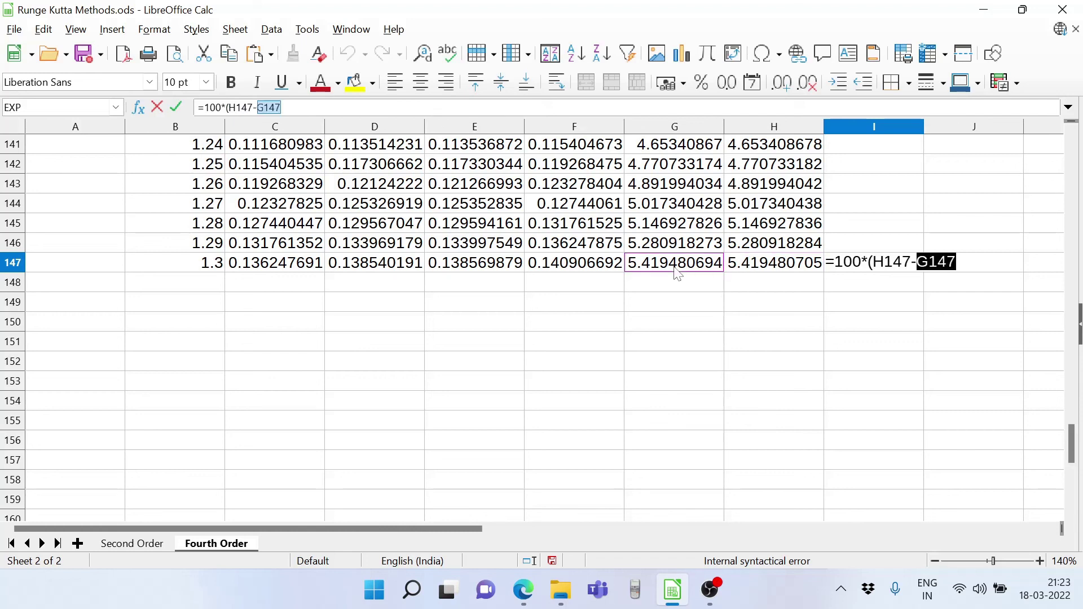
text()/)
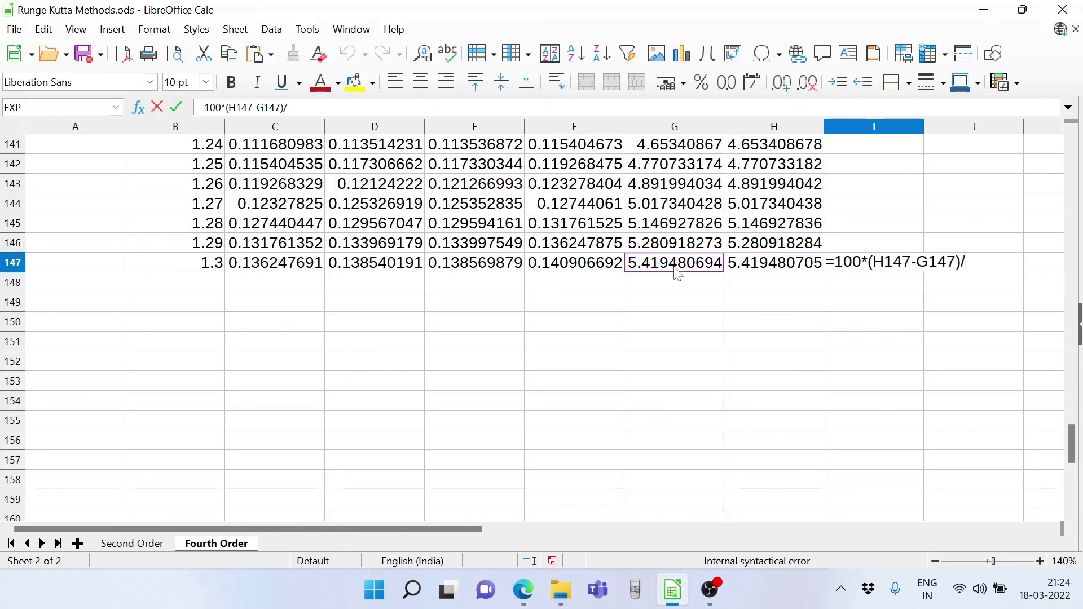
click(751, 273)
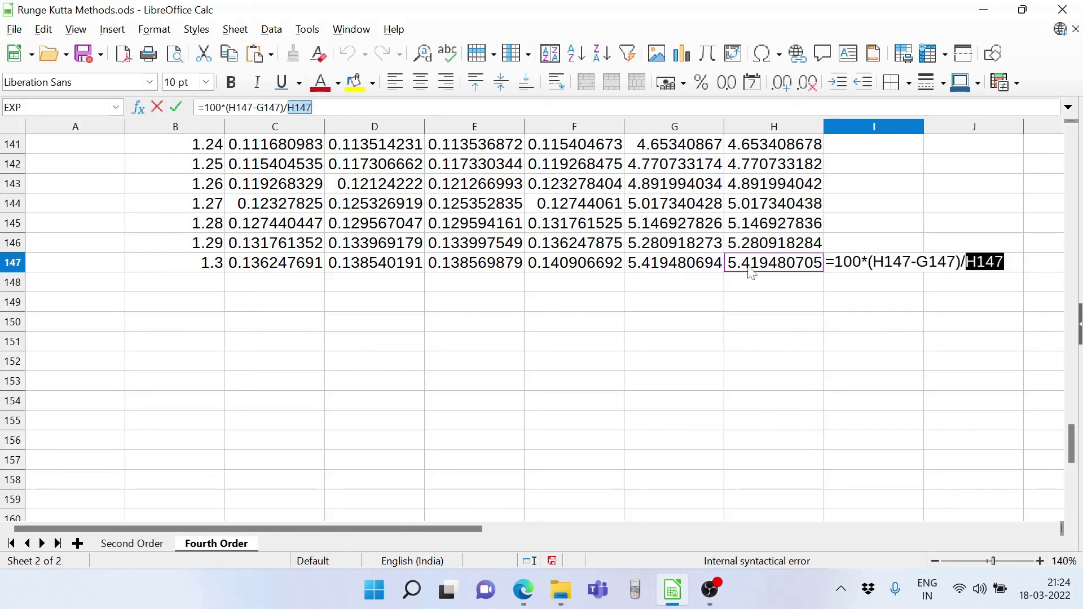
key(Return)
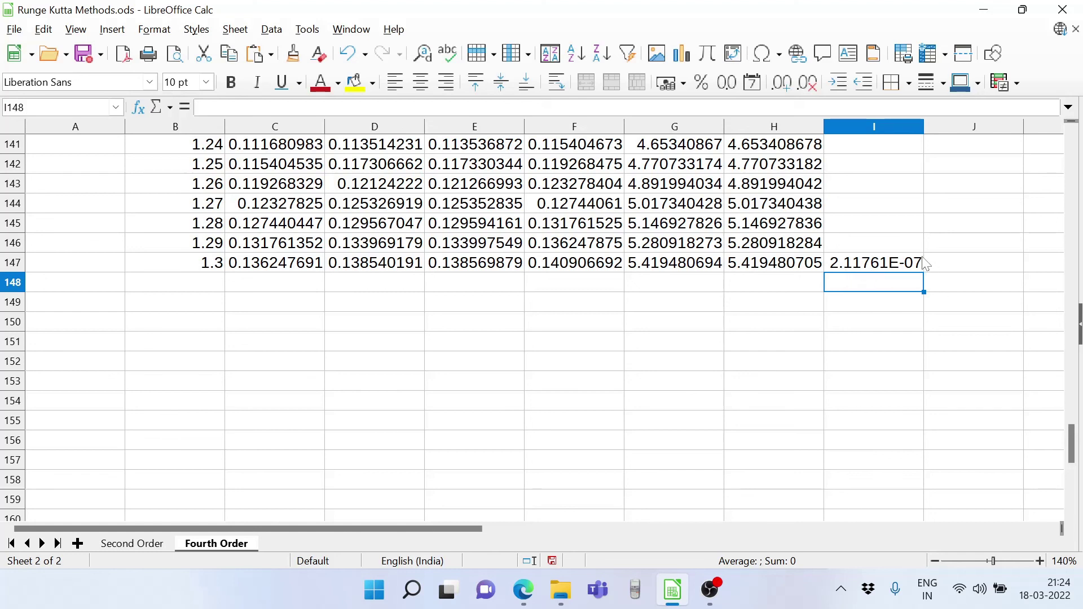
Compare the percentage error at x = 1.3 on the Second Order sheet with the one on the Fourth Order sheet.
scroll(926, 264, up, 15)
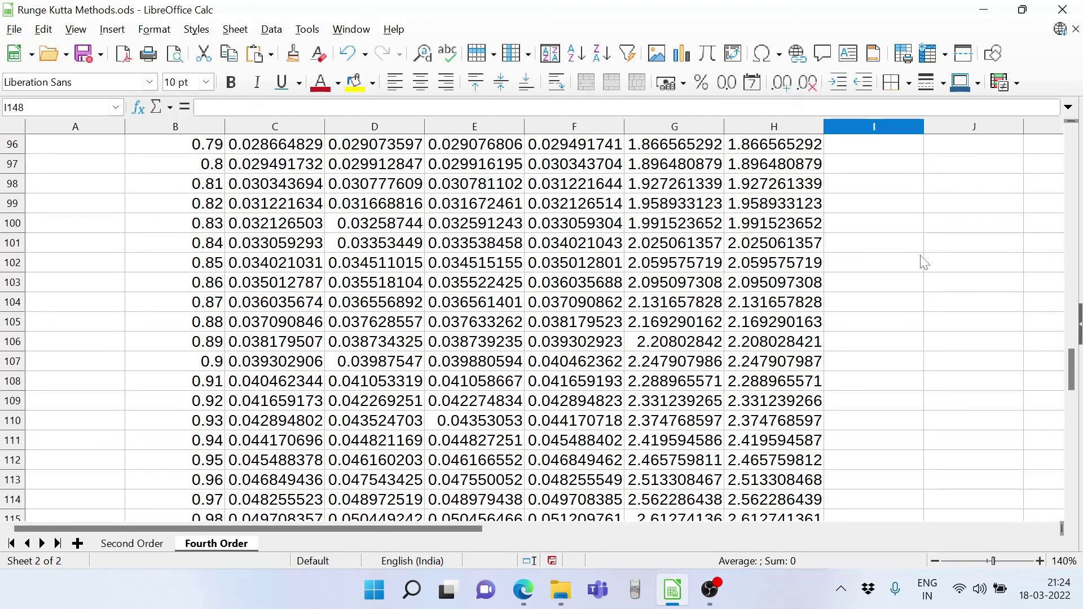
scroll(390, 416, down, 6)
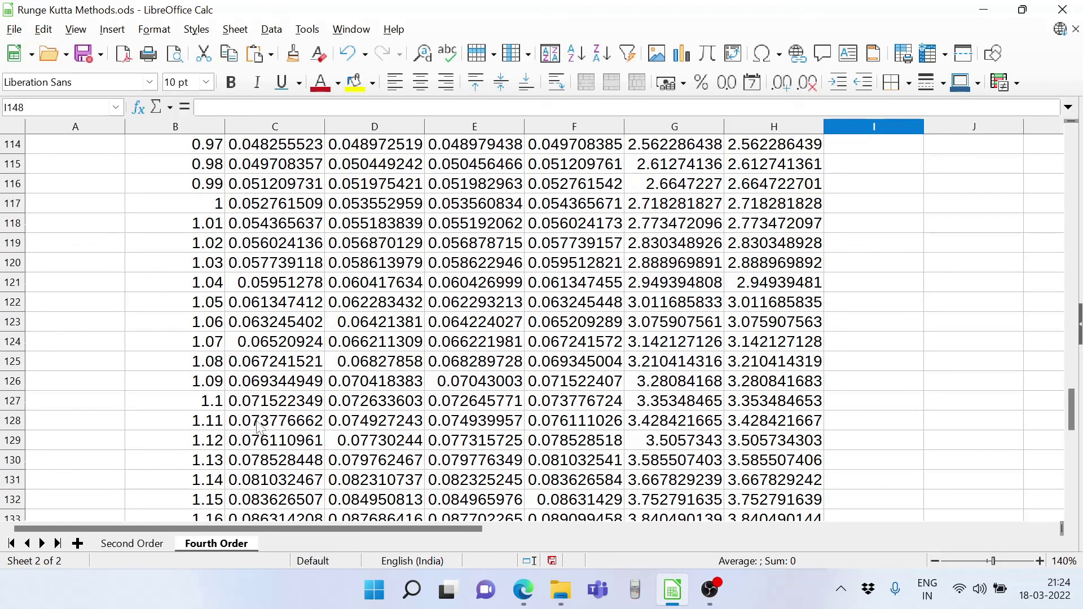
click(117, 545)
scroll(274, 473, down, 16)
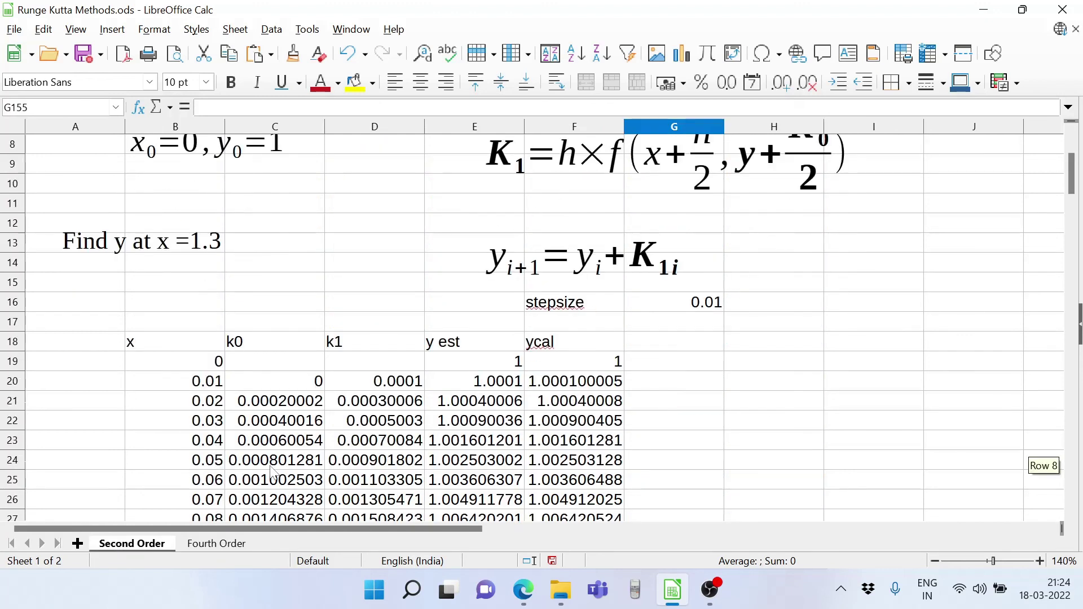
scroll(273, 473, down, 20)
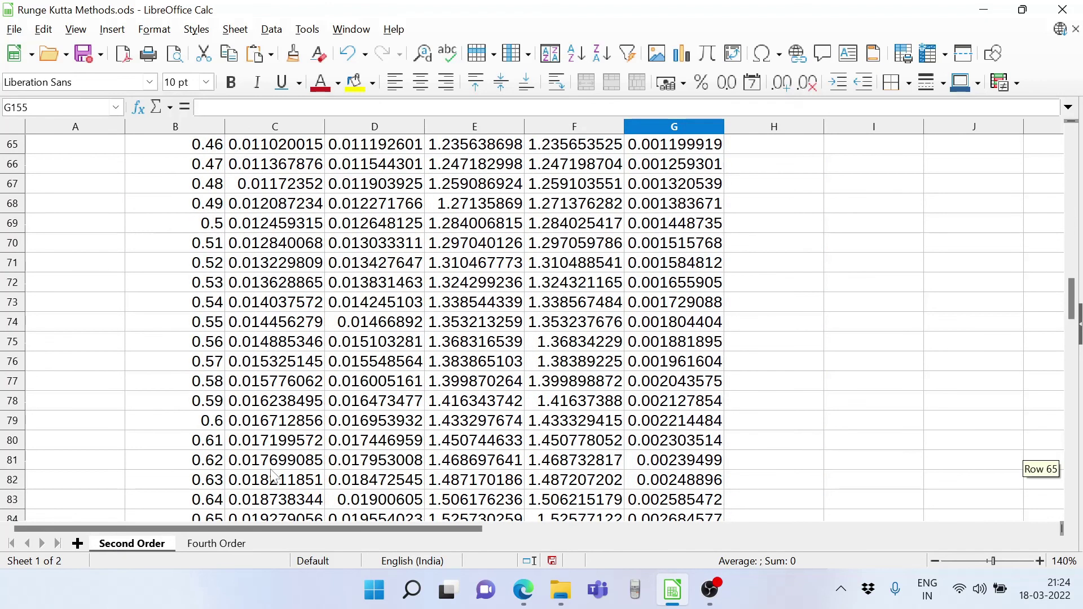
scroll(270, 477, down, 7)
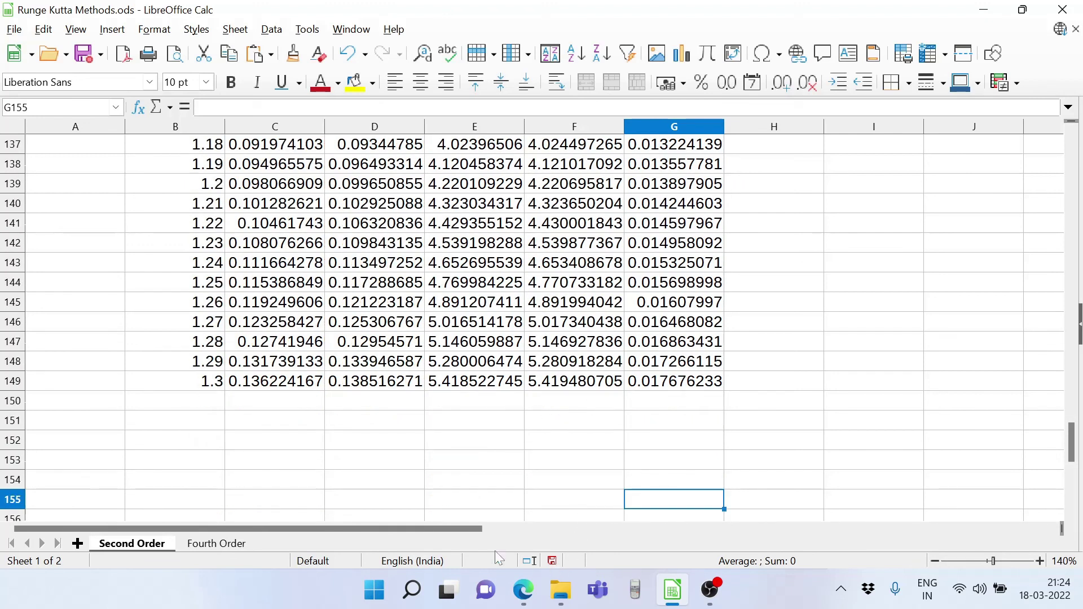
click(213, 543)
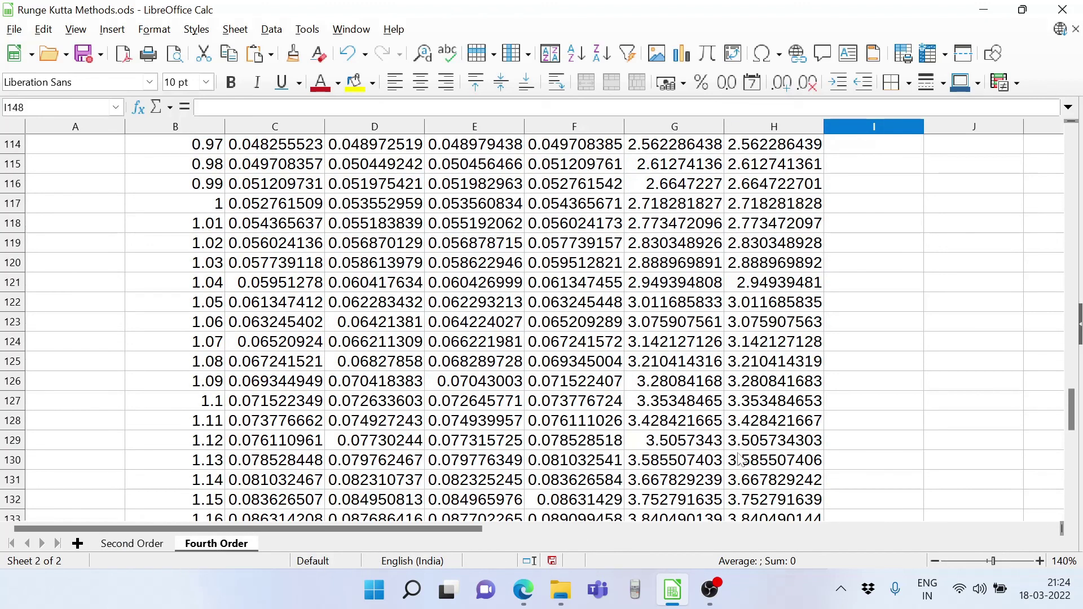
scroll(742, 466, down, 4)
scroll(742, 465, down, 3)
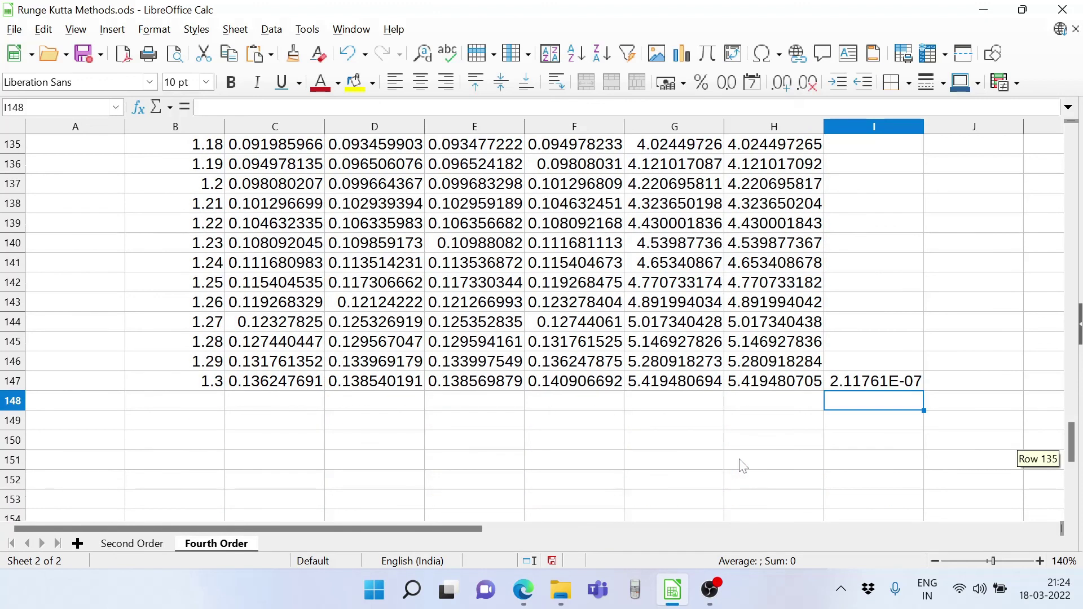
Set the fourth-order step size in I15 to 0.1.
scroll(742, 466, up, 20)
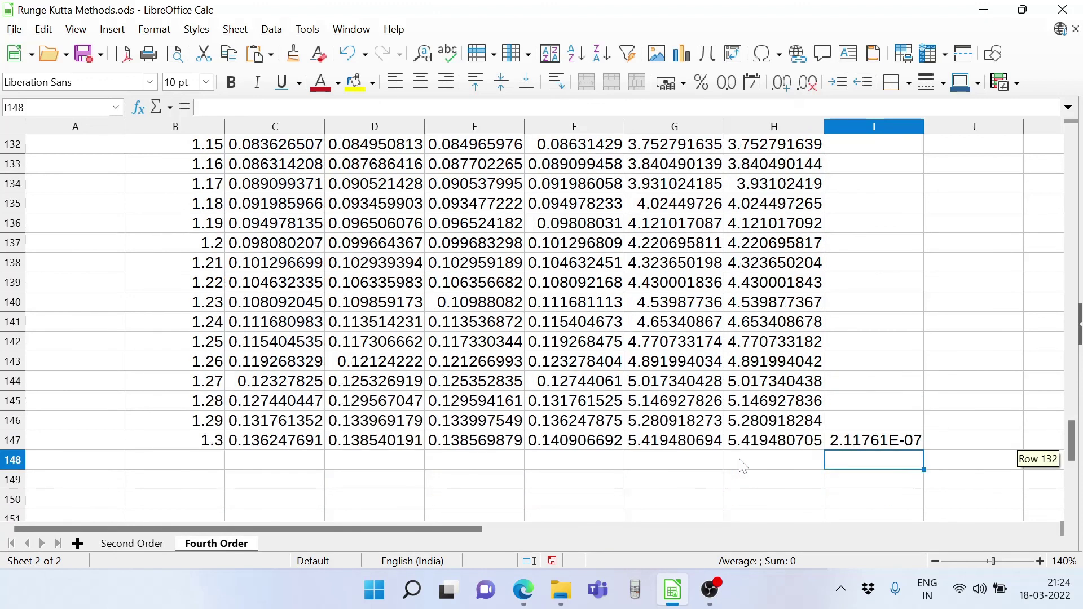
scroll(729, 450, up, 15)
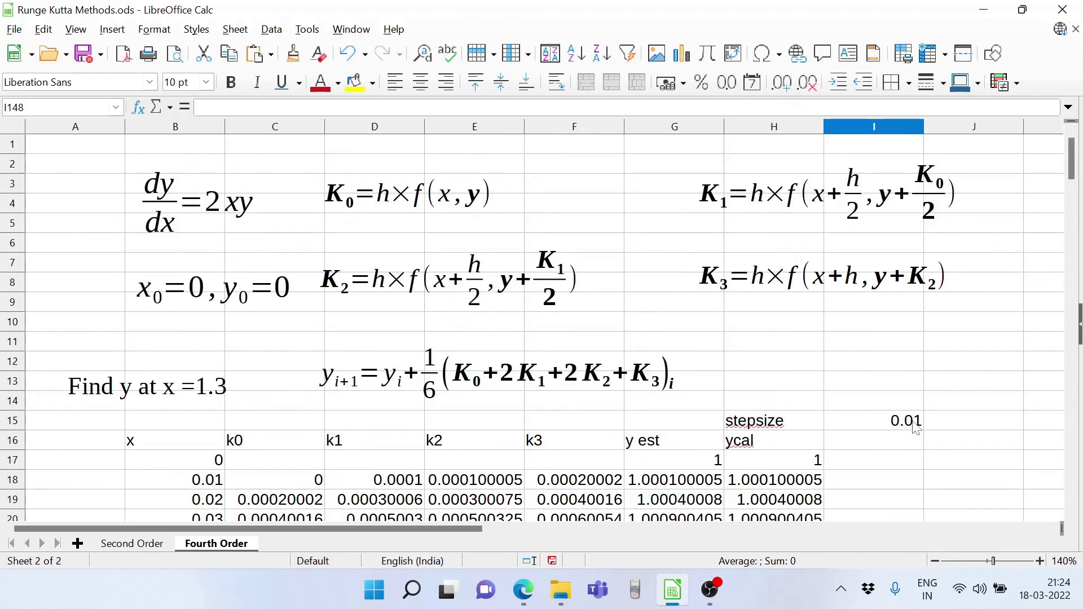
click(875, 420)
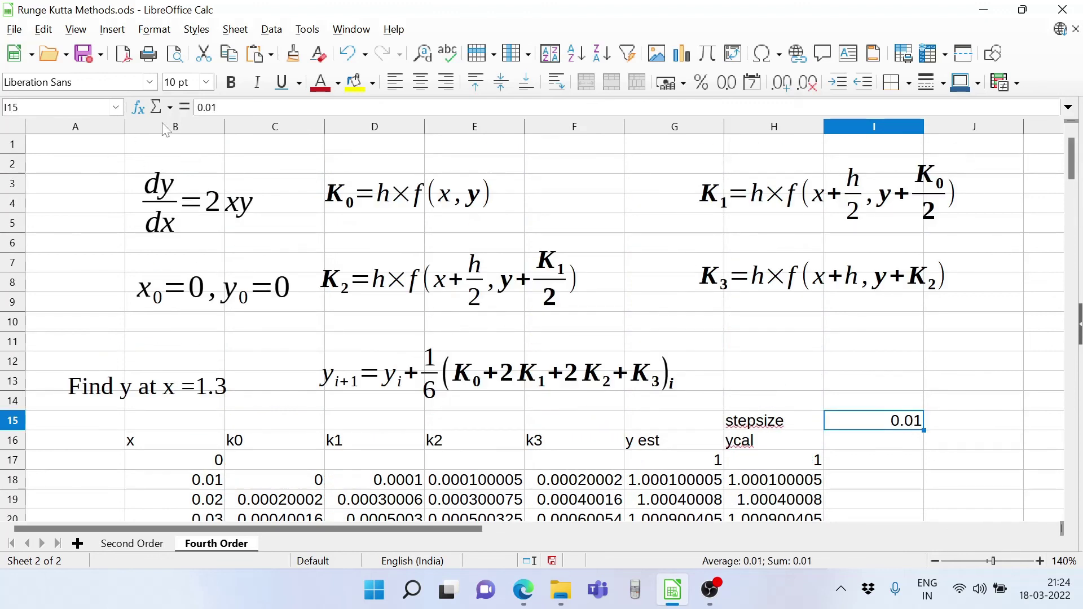
click(210, 107)
key(BackSpace)
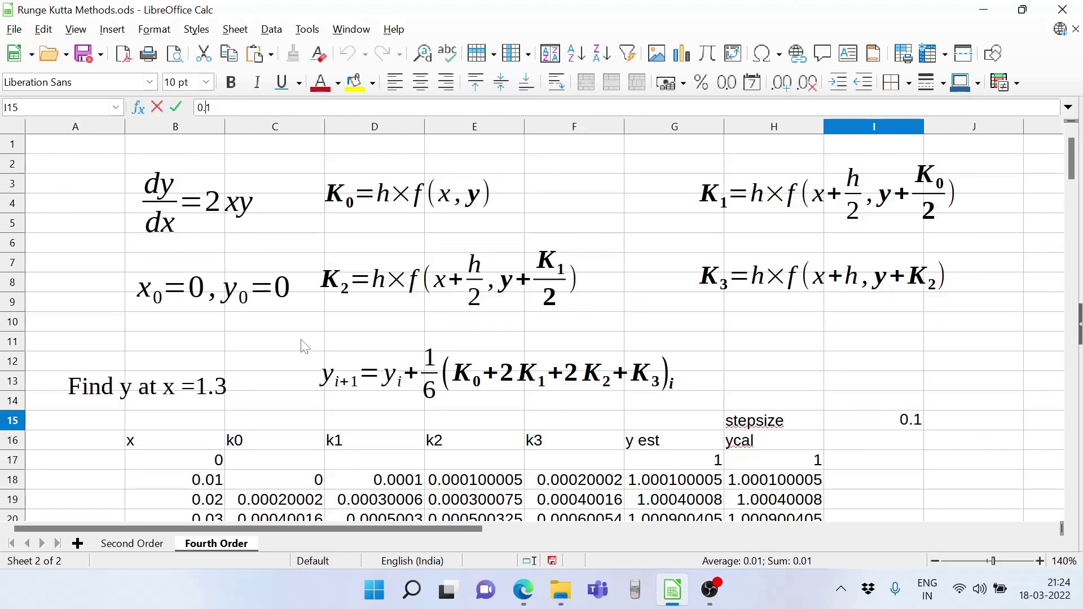
key(Return)
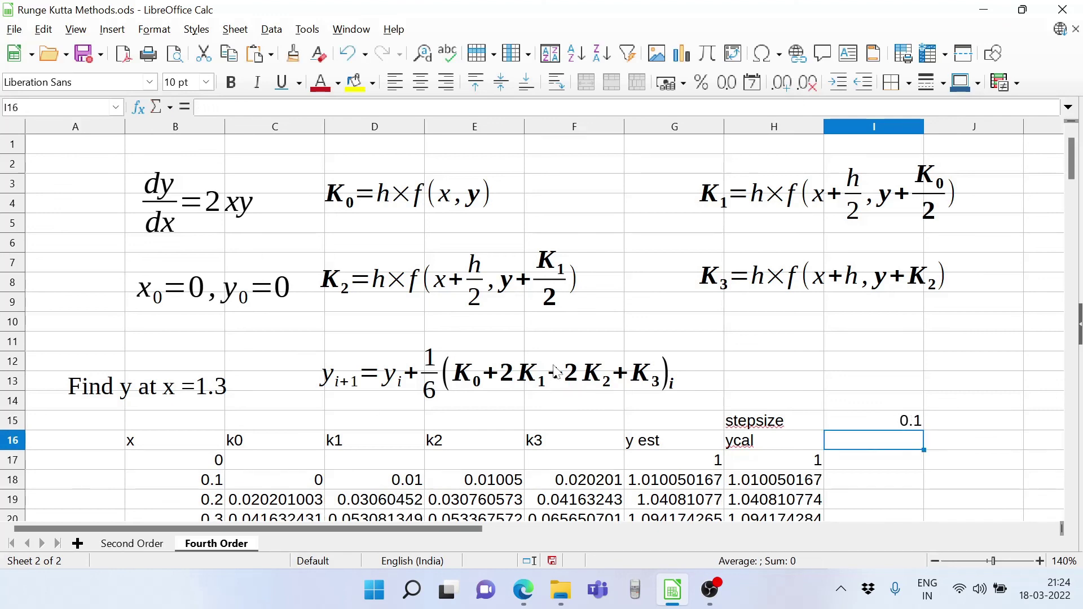
Enter the percentage-error formula =100*(H30-G30)/H30 in I30 for the x = 1.3 row.
scroll(564, 369, down, 5)
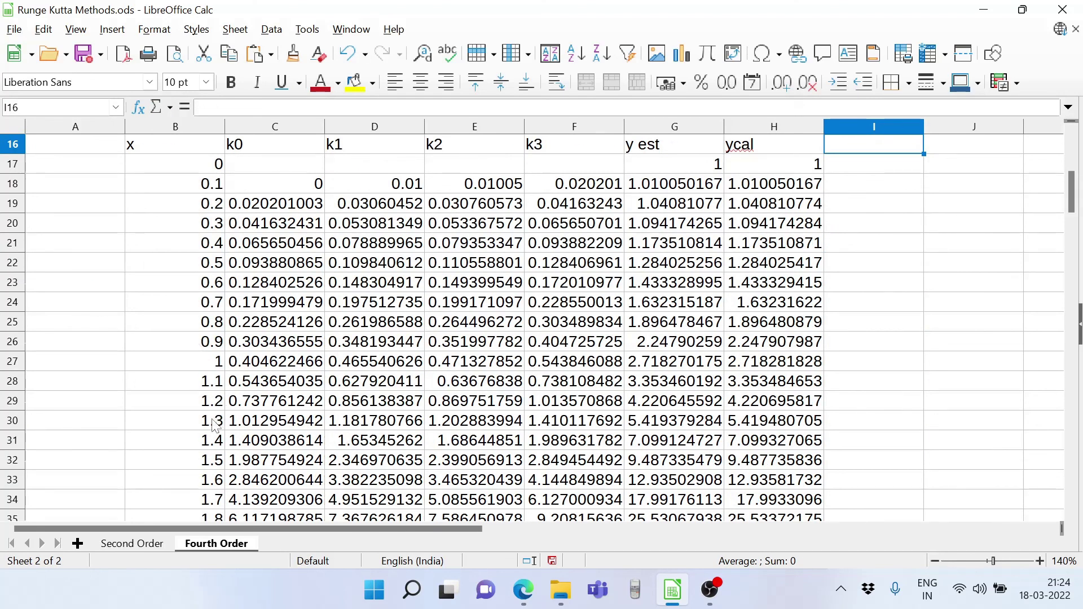
click(863, 429)
text(=)
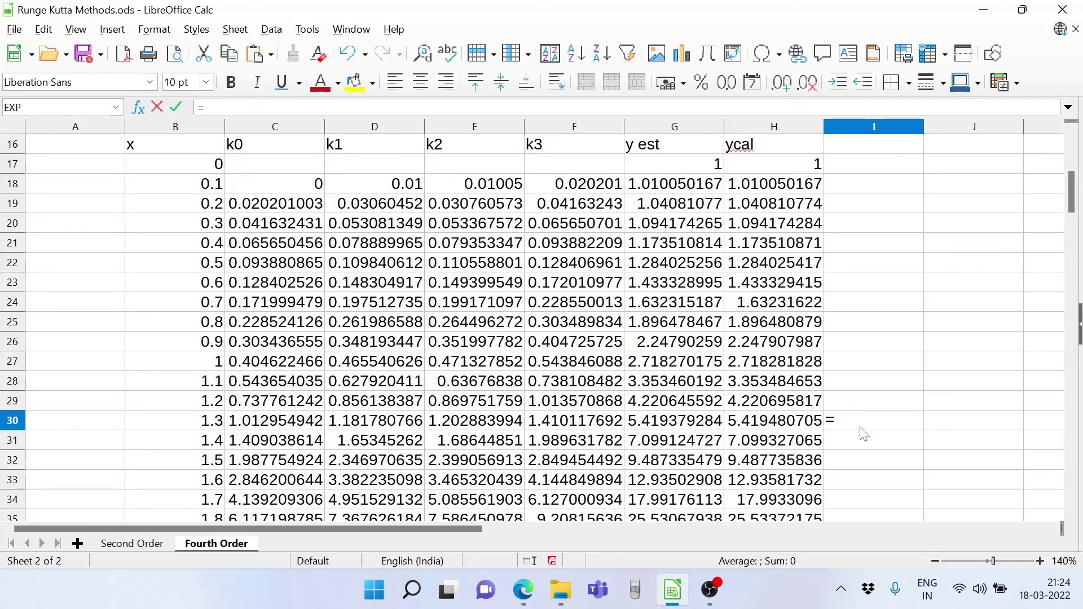
text(100*()
click(788, 426)
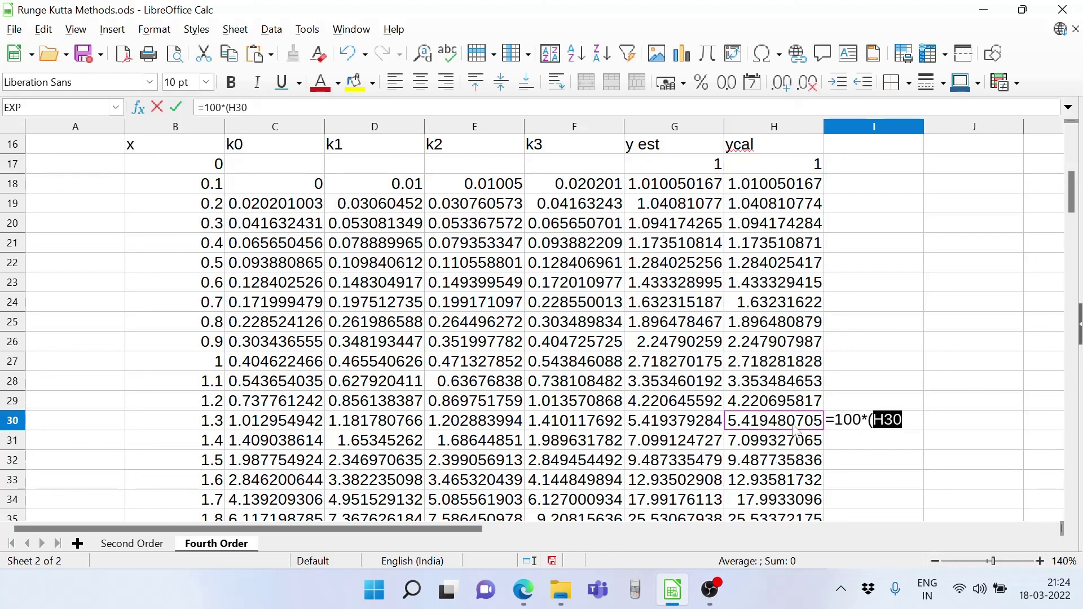
text(-)
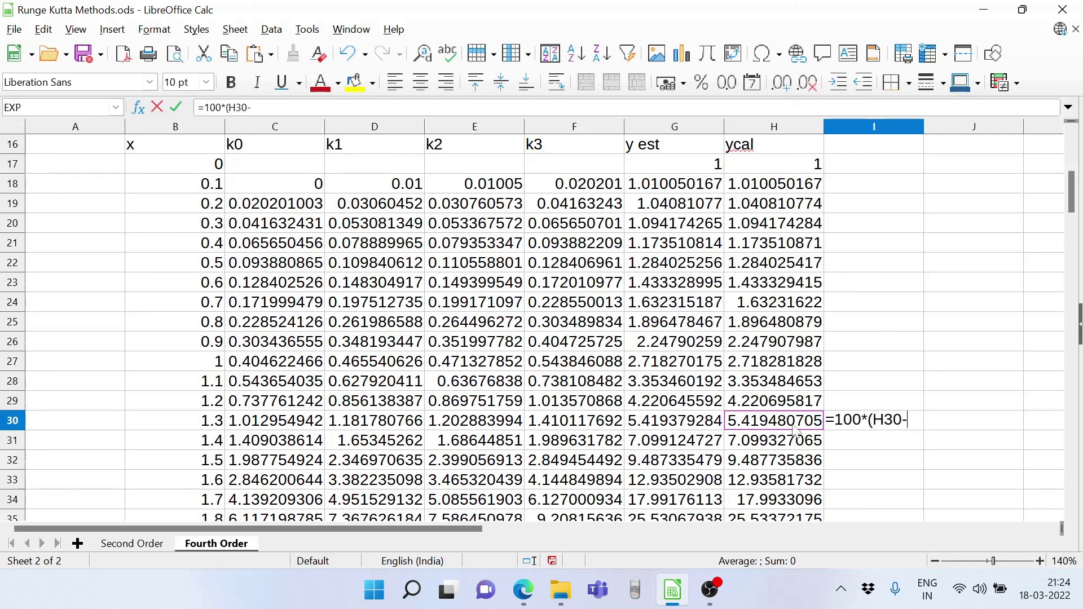
click(688, 427)
text()/)
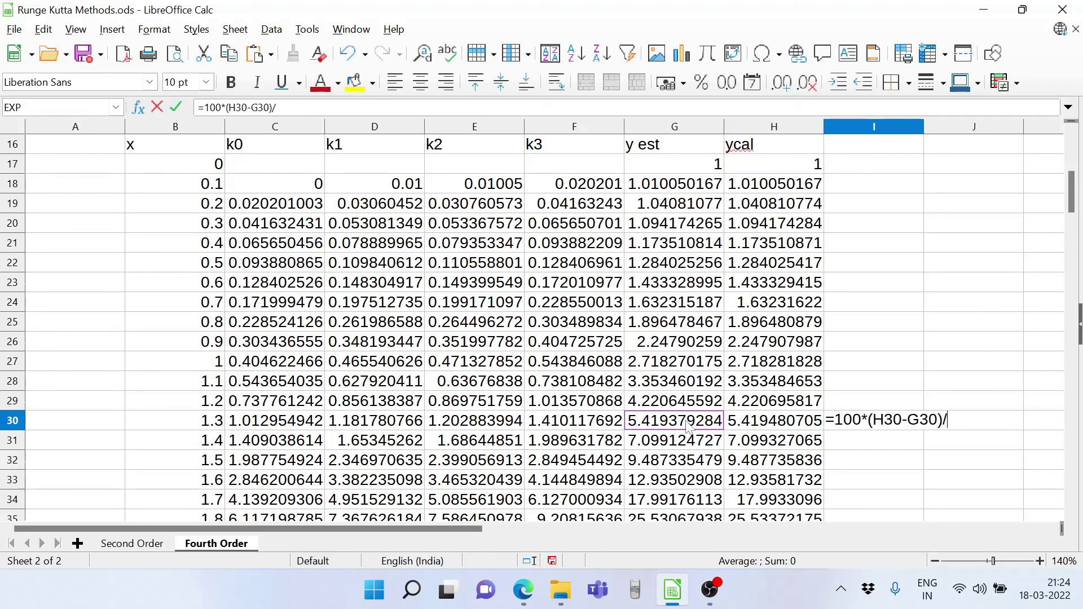
click(753, 427)
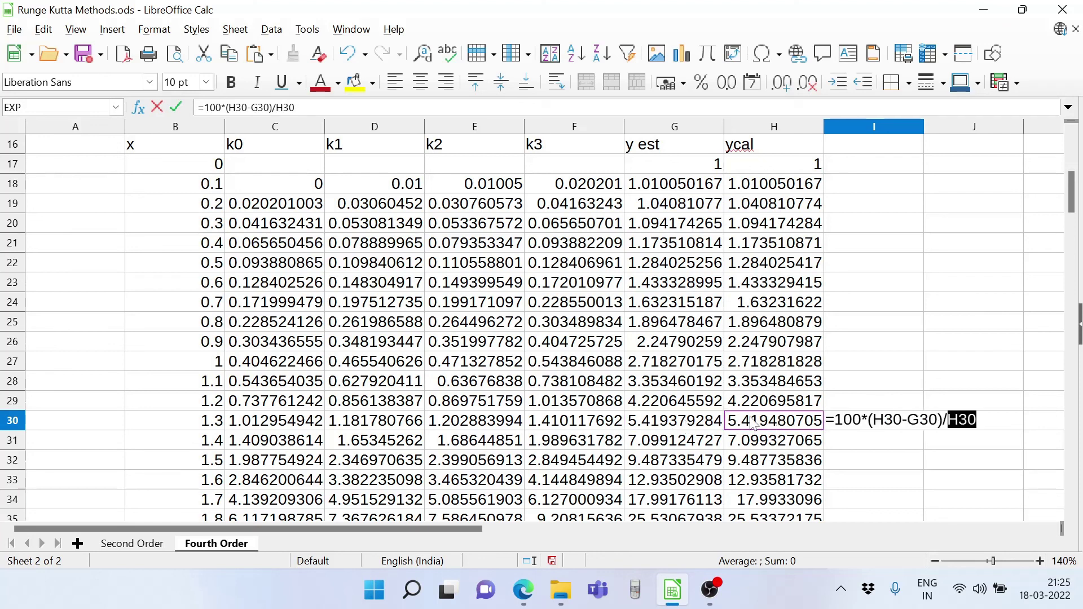
key(Return)
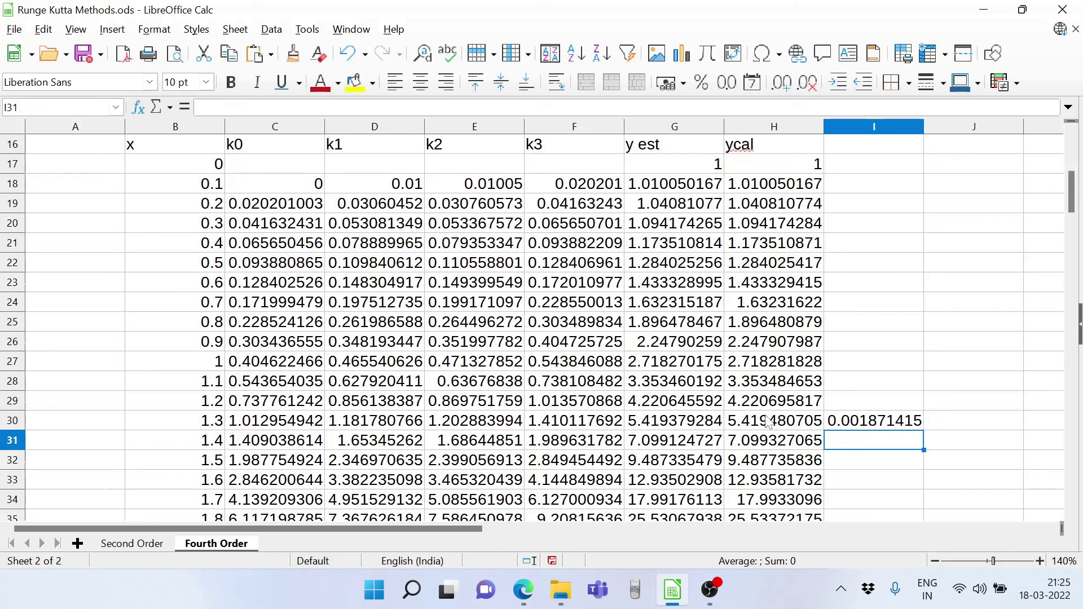